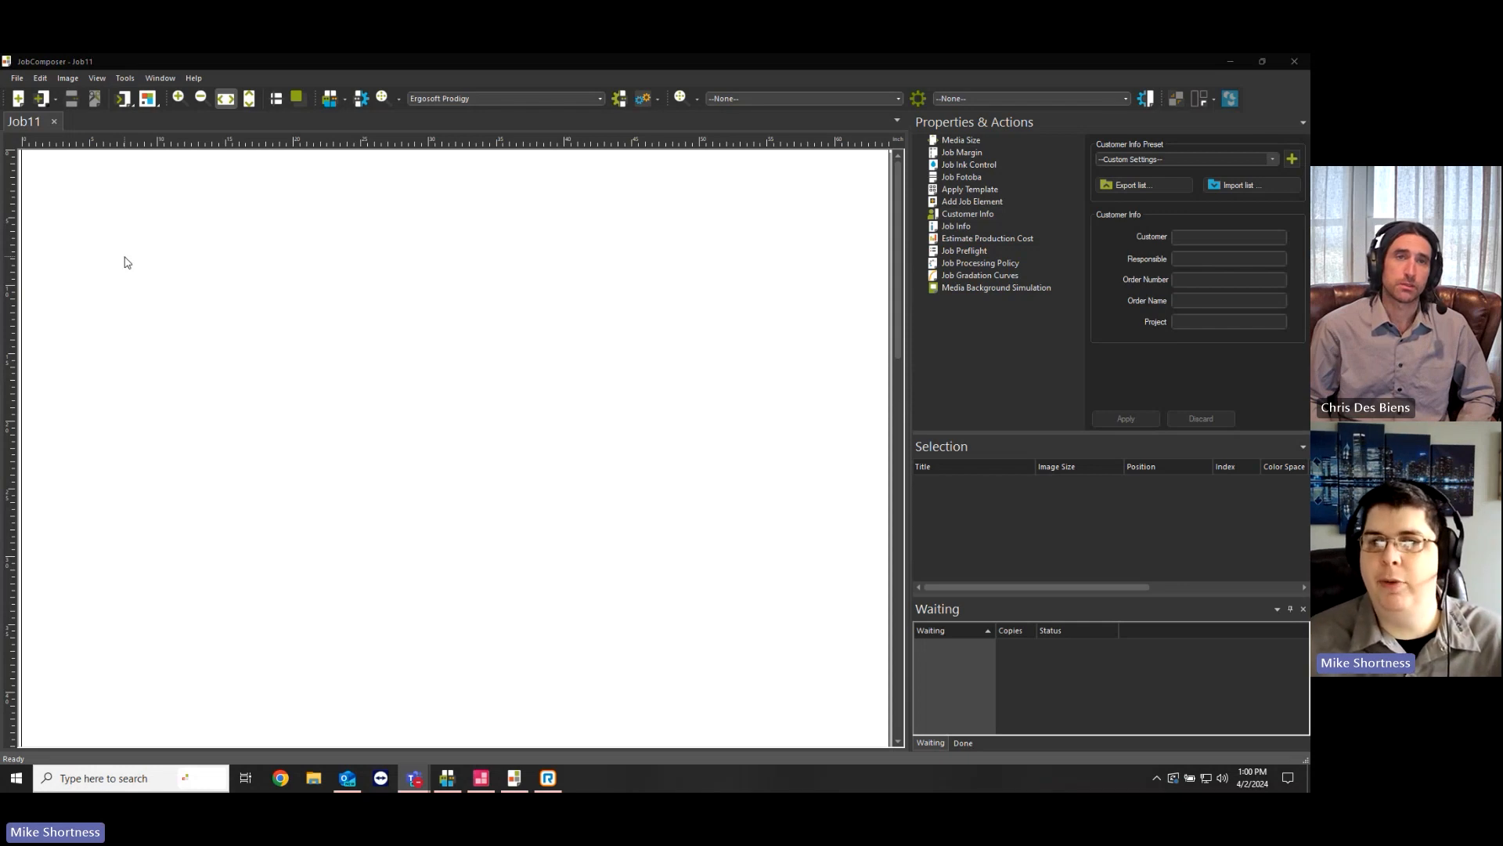
Create a new position template and insert a placeholder into it
{"action": "left_click", "coordinate": [101, 78]}
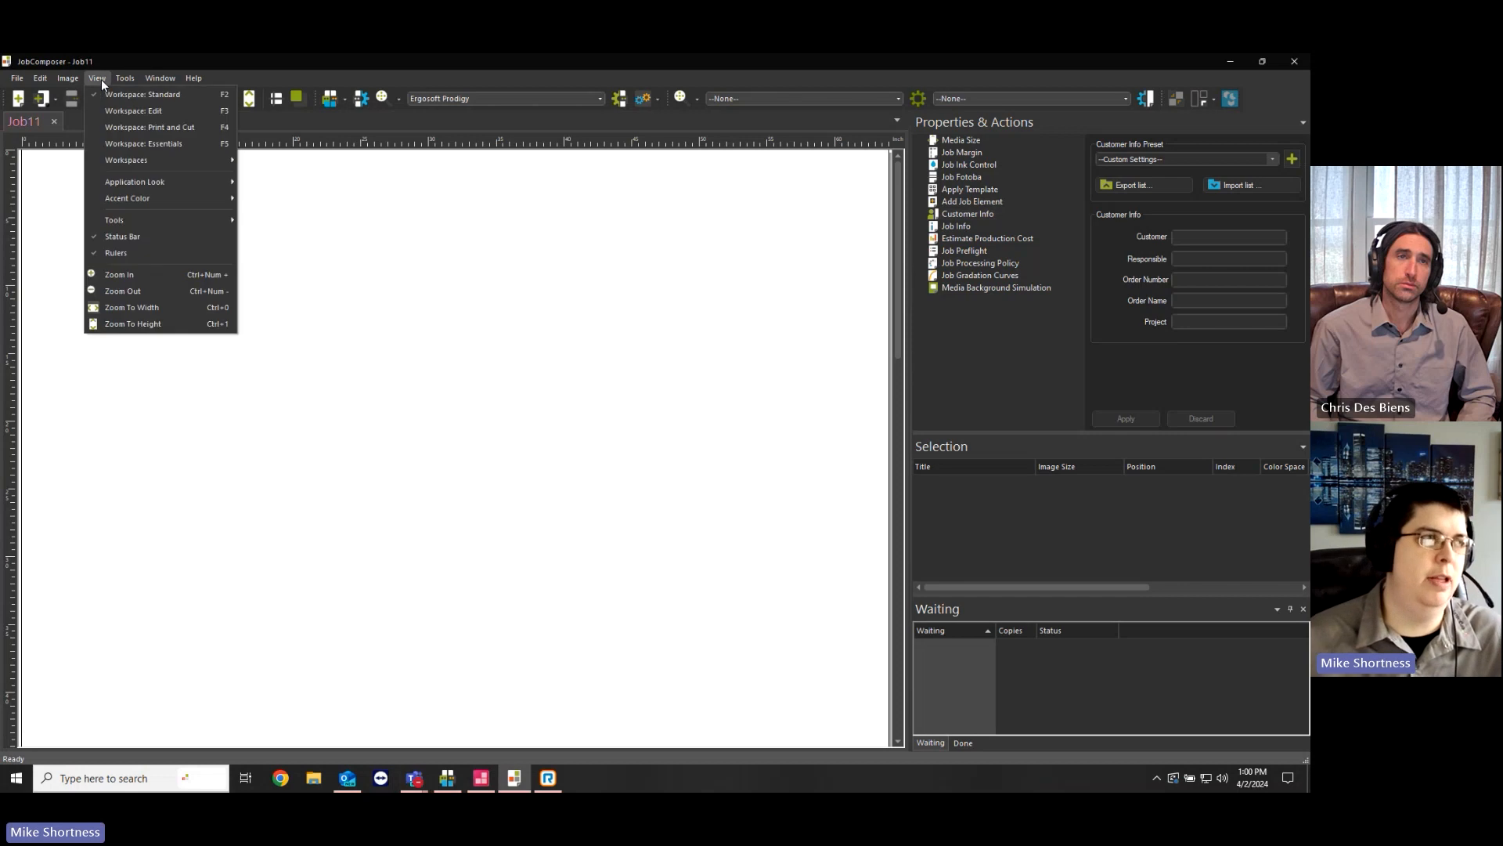
{"action": "mouse_move", "coordinate": [130, 78]}
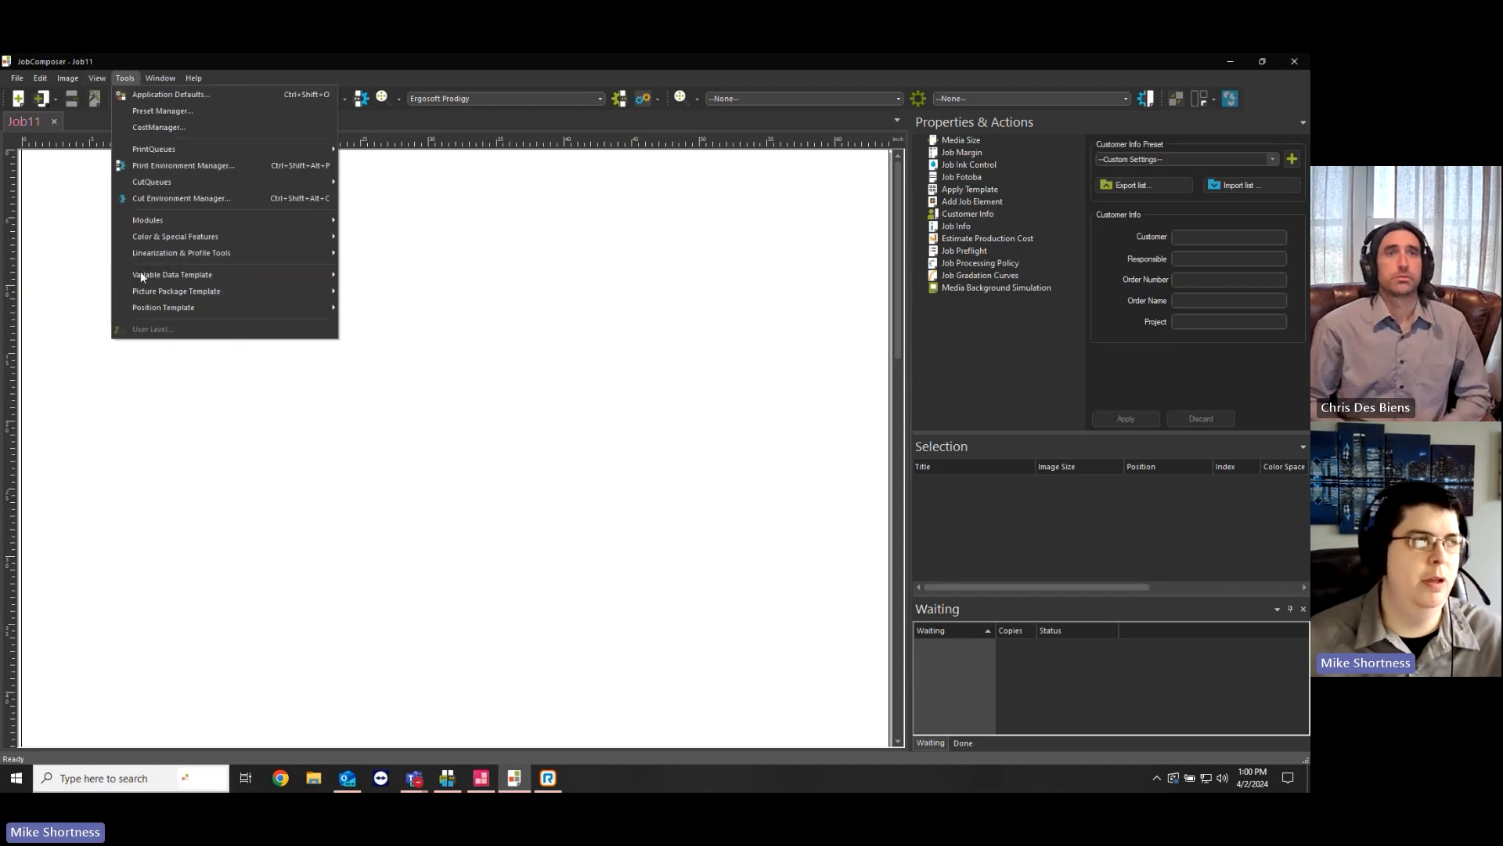
{"action": "mouse_move", "coordinate": [172, 307]}
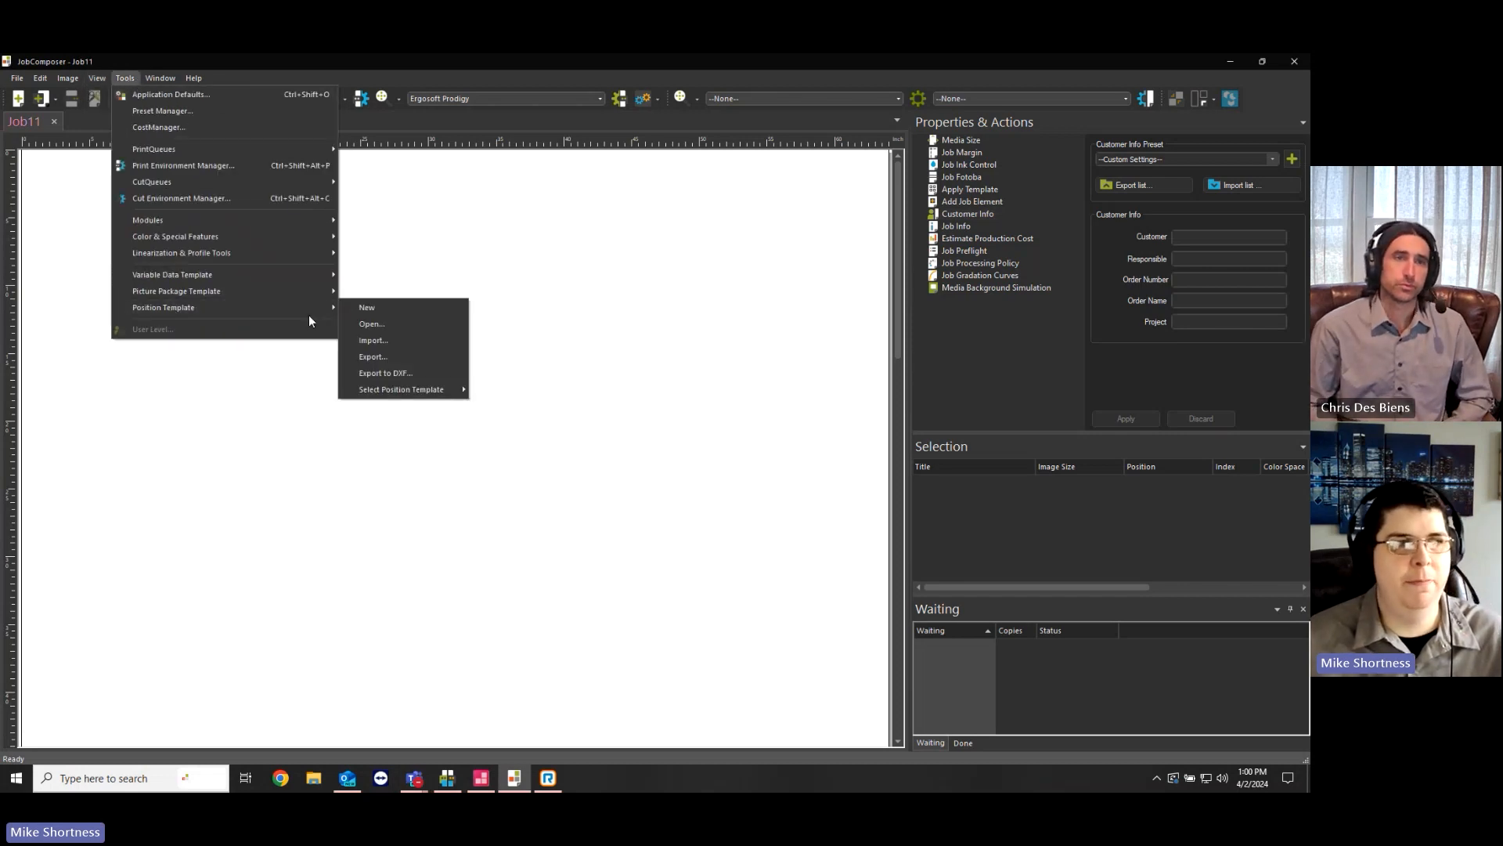
{"action": "left_click", "coordinate": [377, 307]}
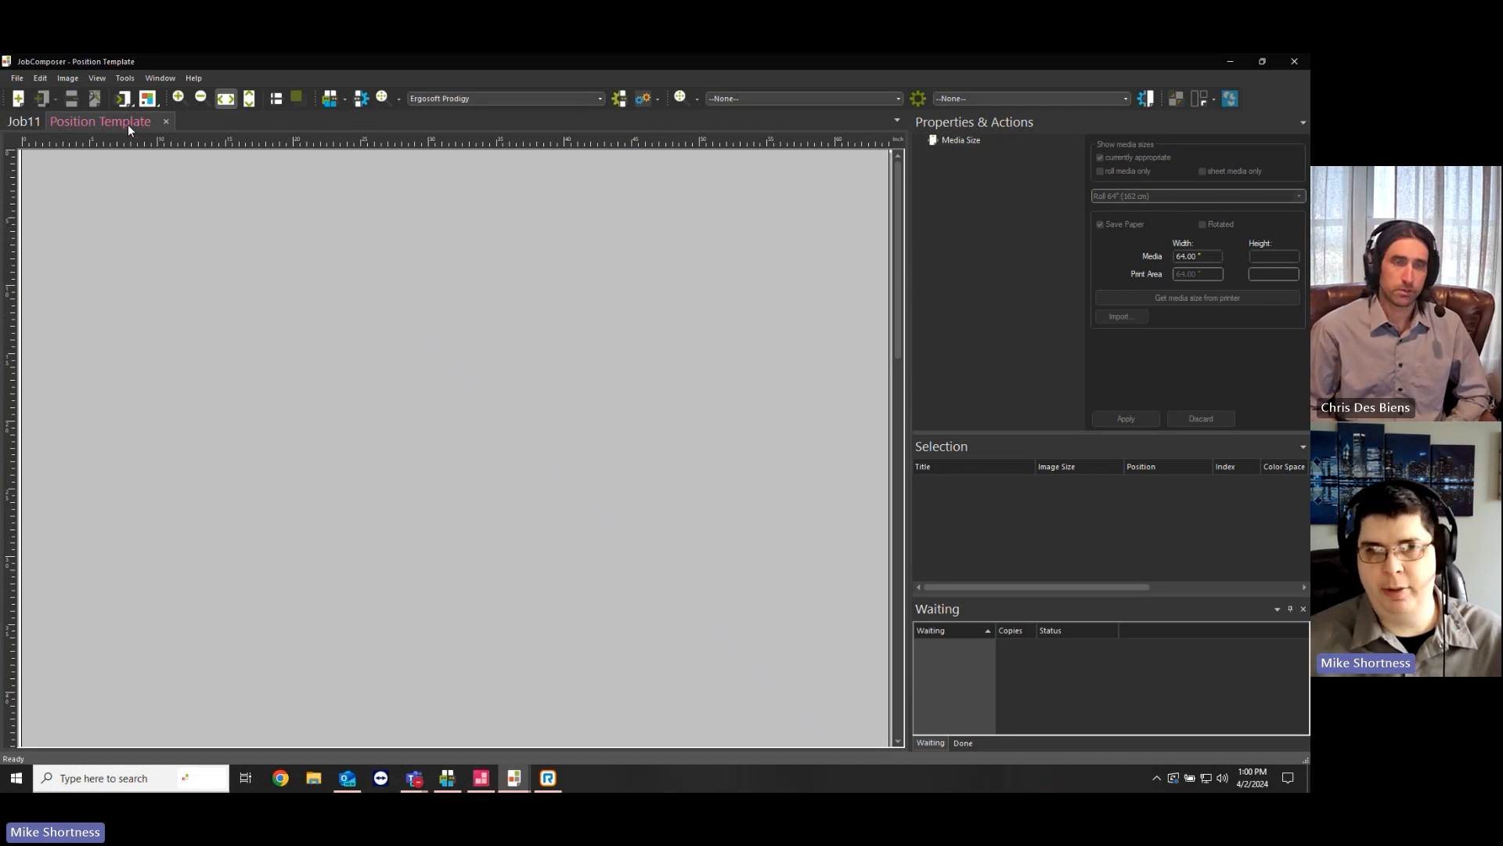
{"action": "right_click", "coordinate": [185, 228]}
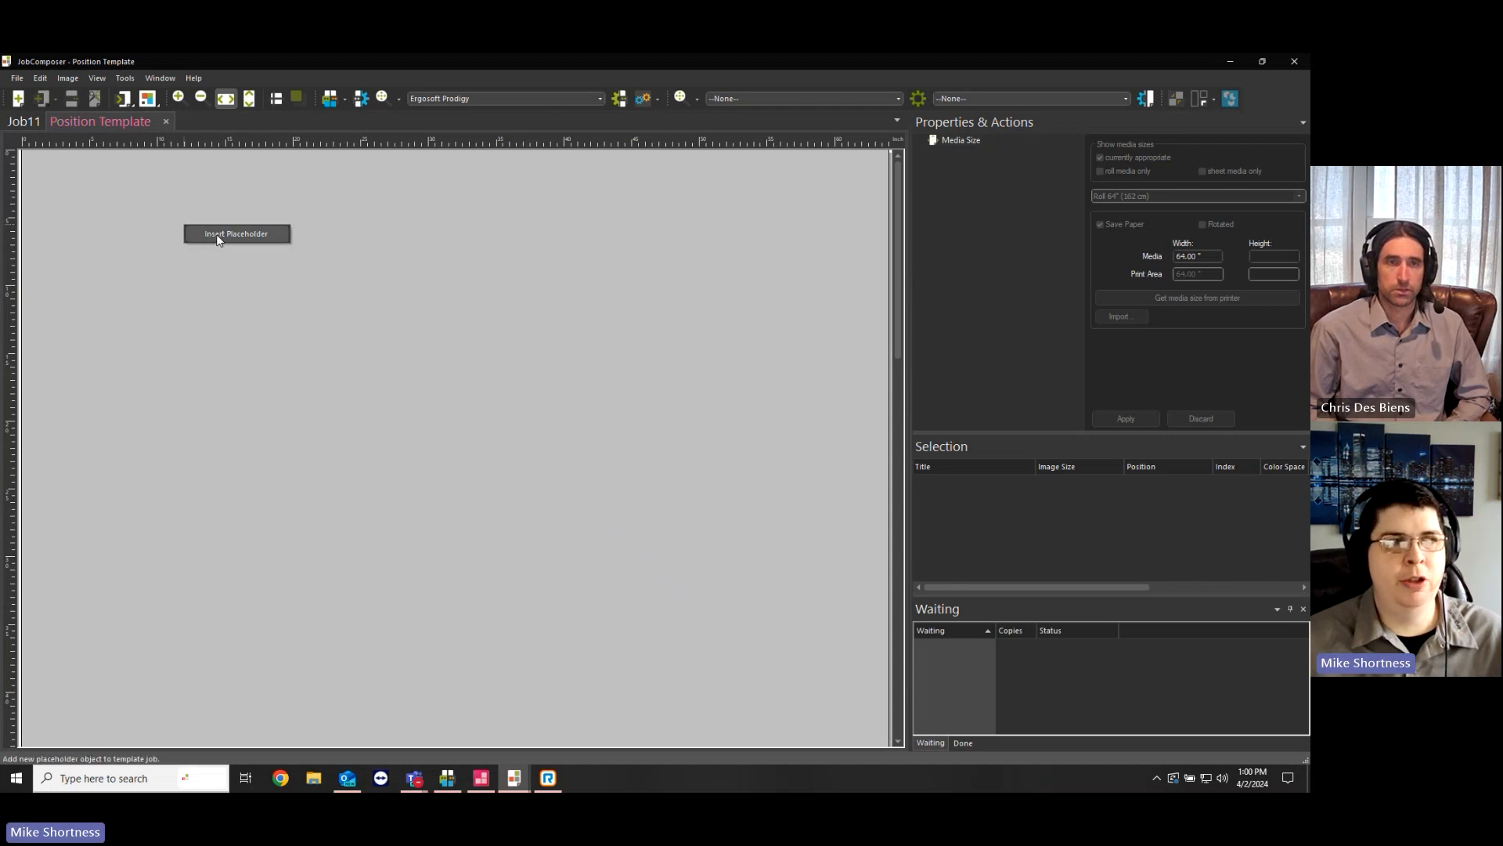
{"action": "left_click", "coordinate": [218, 238]}
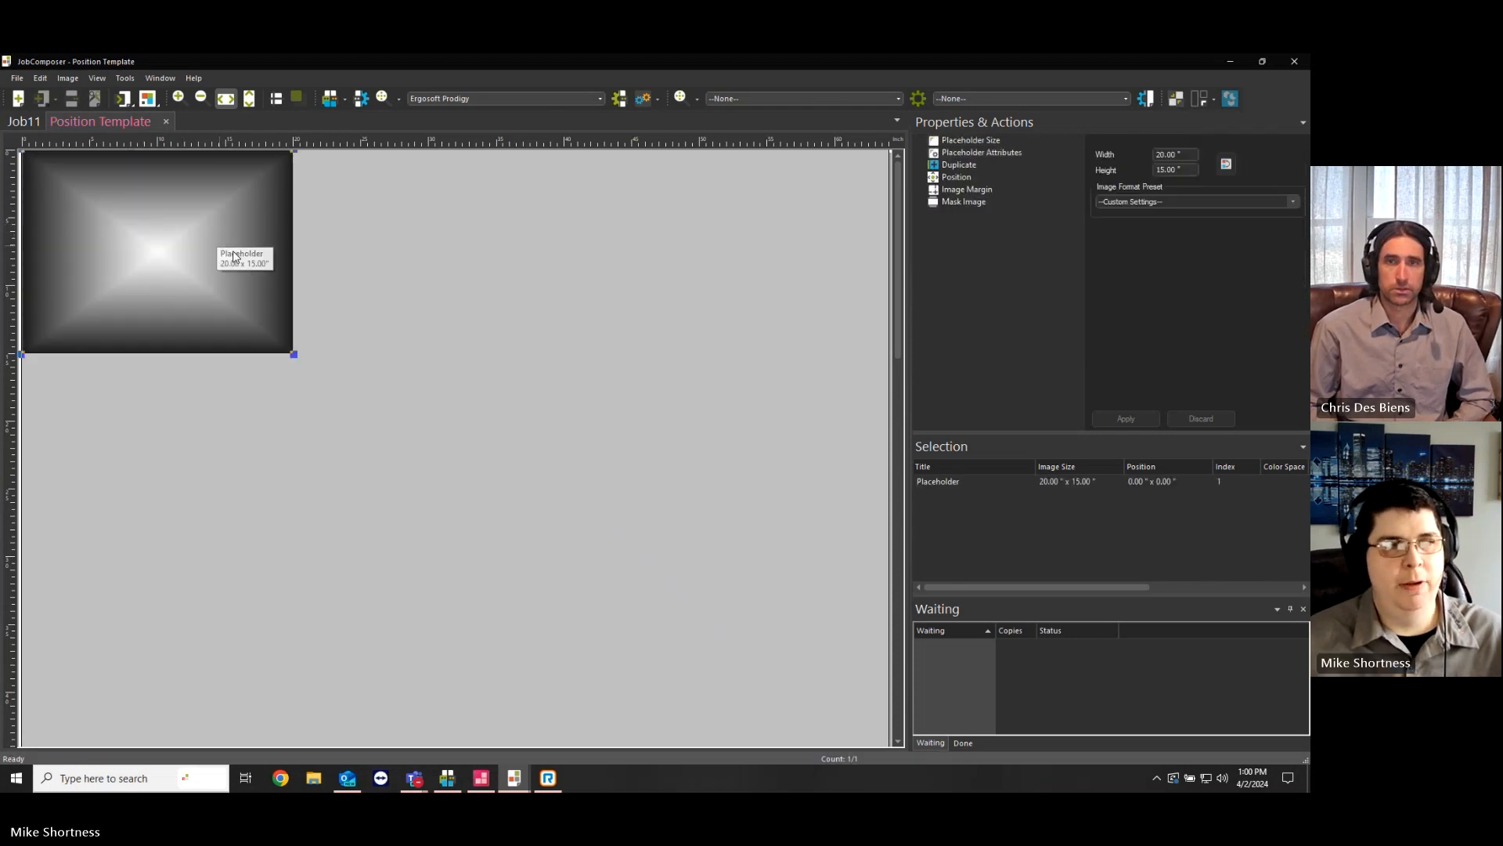
Move the placeholder to about 3.93 × 3.13 in and enlarge it to about 22.76 × 17.07 in
{"action": "left_click_drag", "start_coordinate": [192, 231], "coordinate": [233, 263]}
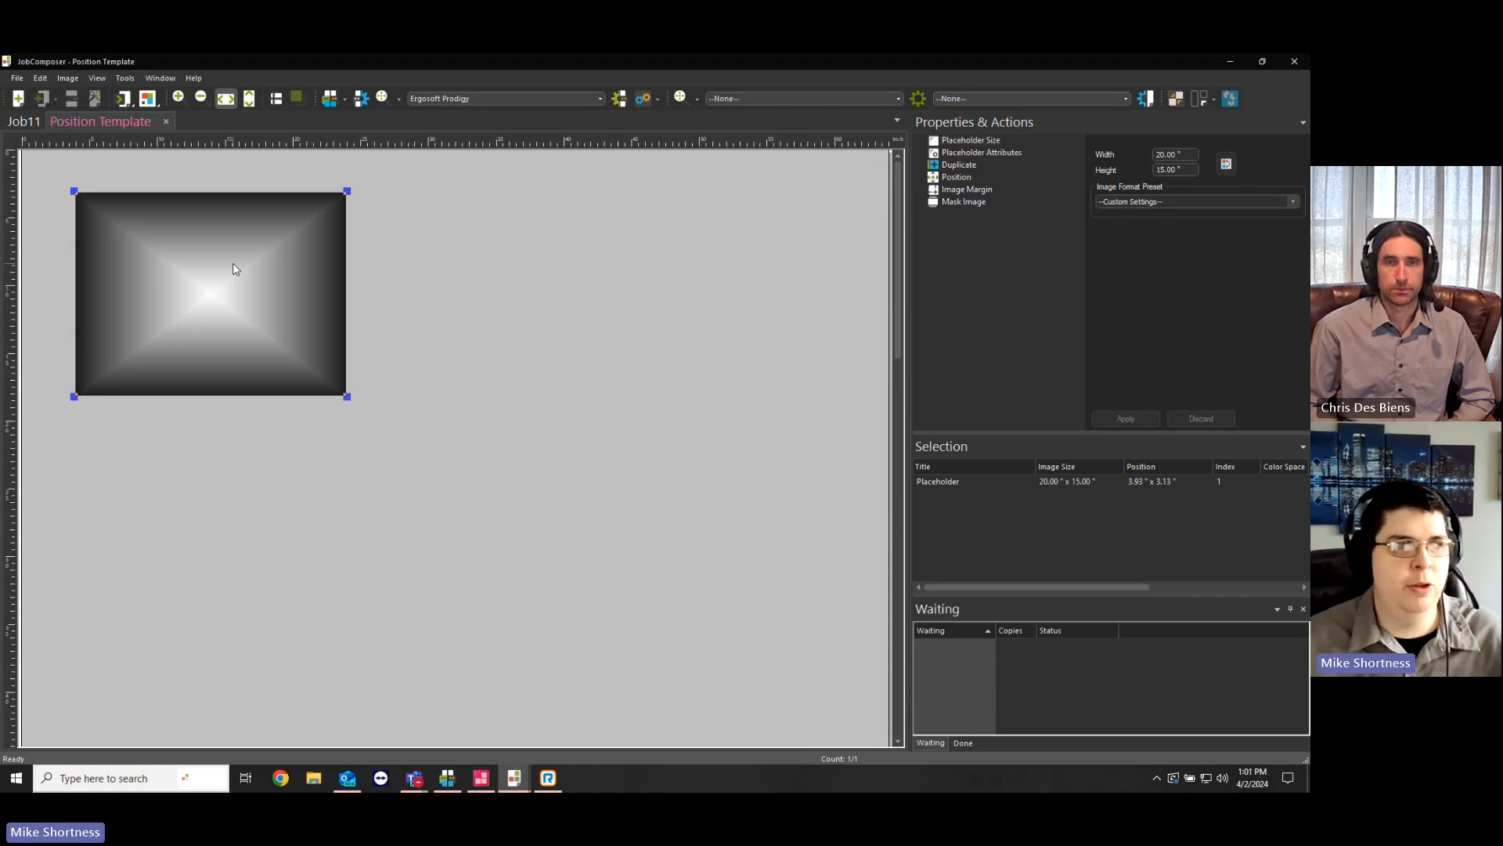
{"action": "left_click_drag", "start_coordinate": [347, 395], "coordinate": [386, 423]}
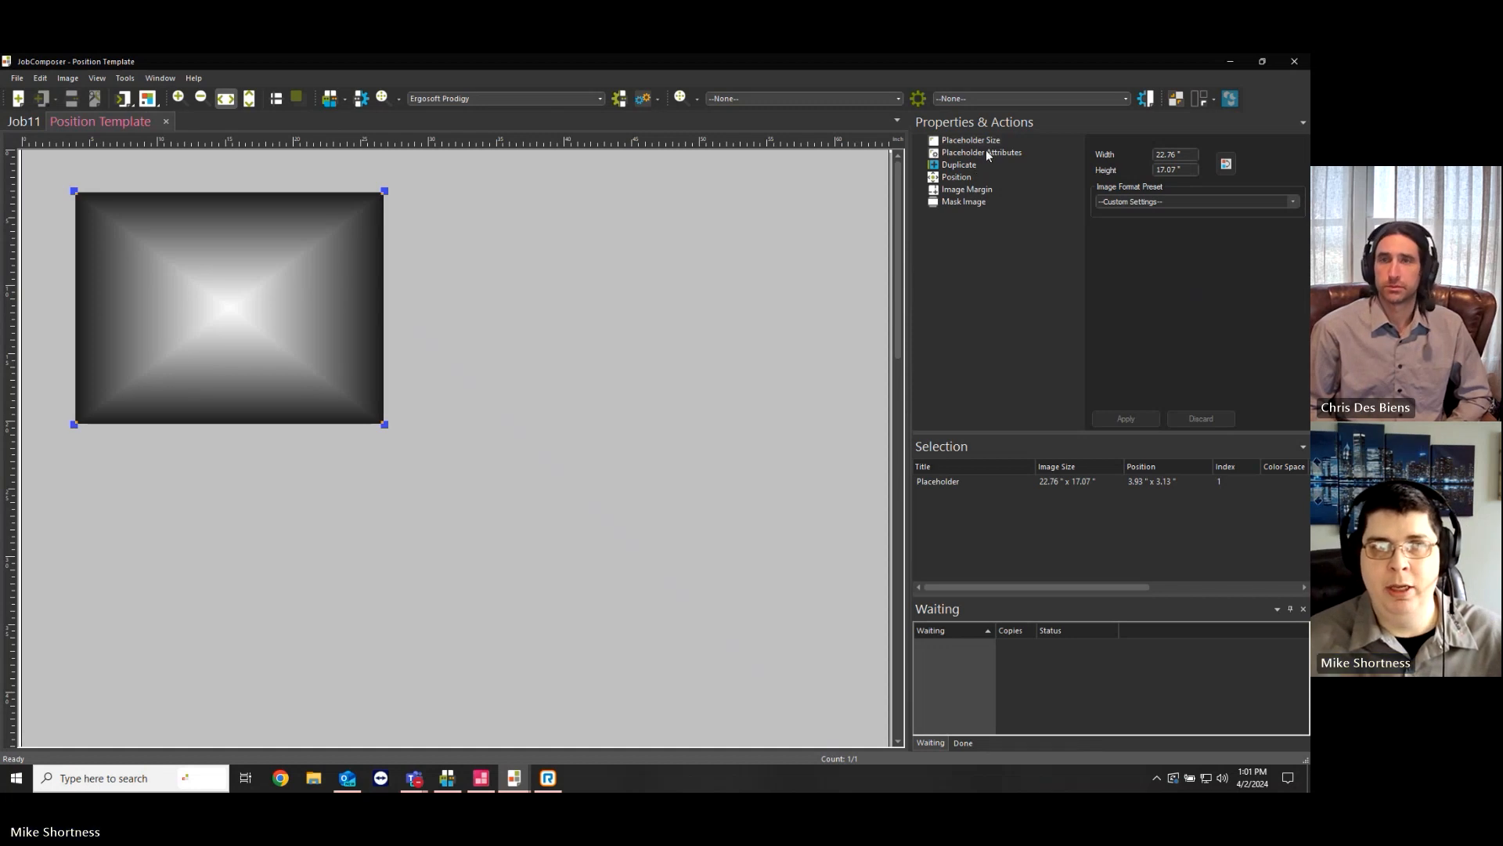
Set the placeholder size with the Board 20in x 15in image format preset
{"action": "left_click", "coordinate": [964, 143]}
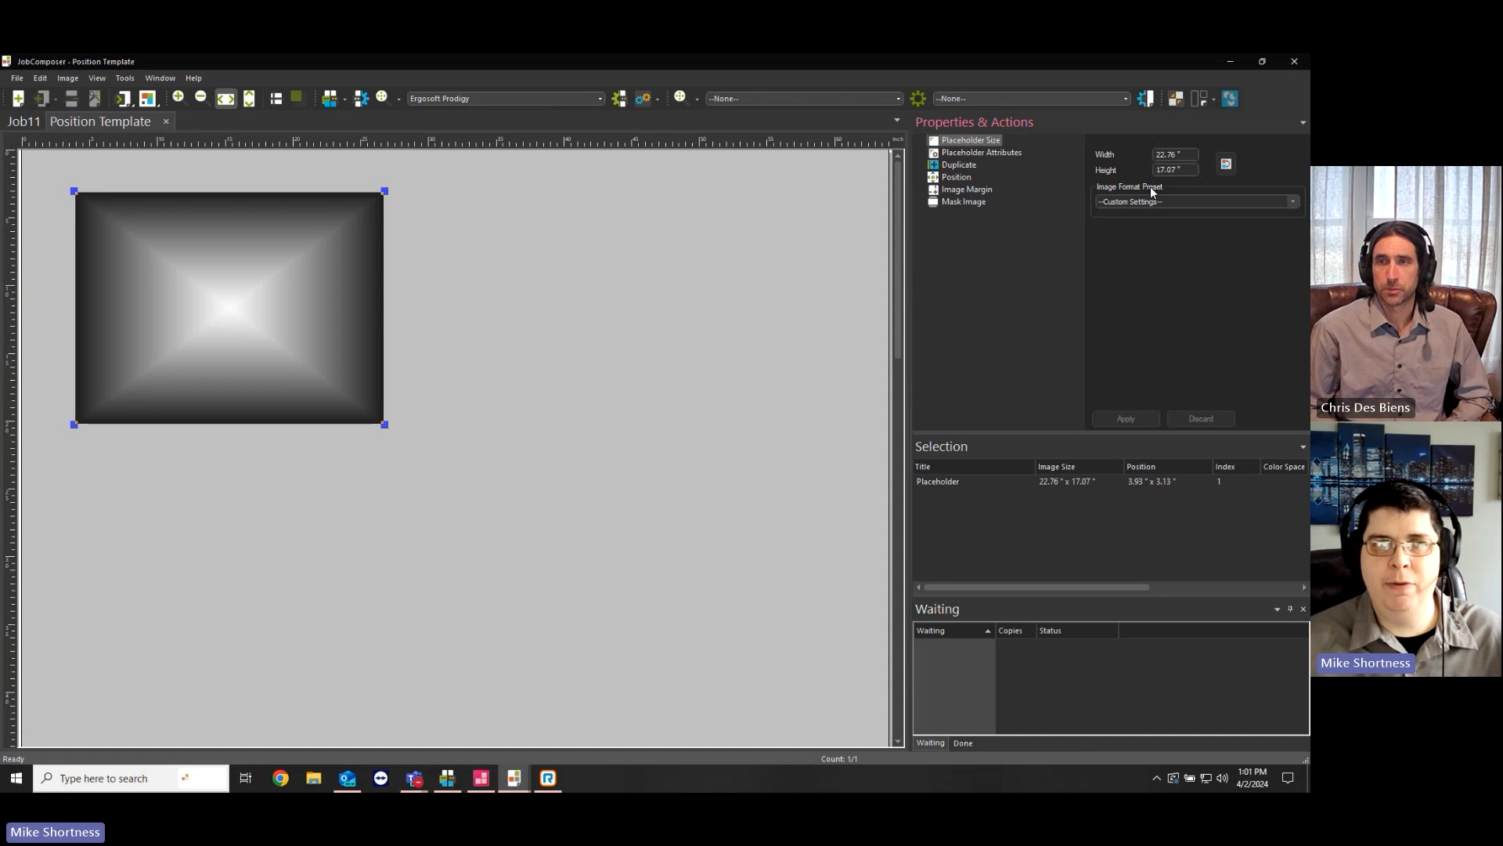
{"action": "double_click", "coordinate": [1161, 155]}
{"action": "double_click", "coordinate": [1156, 171]}
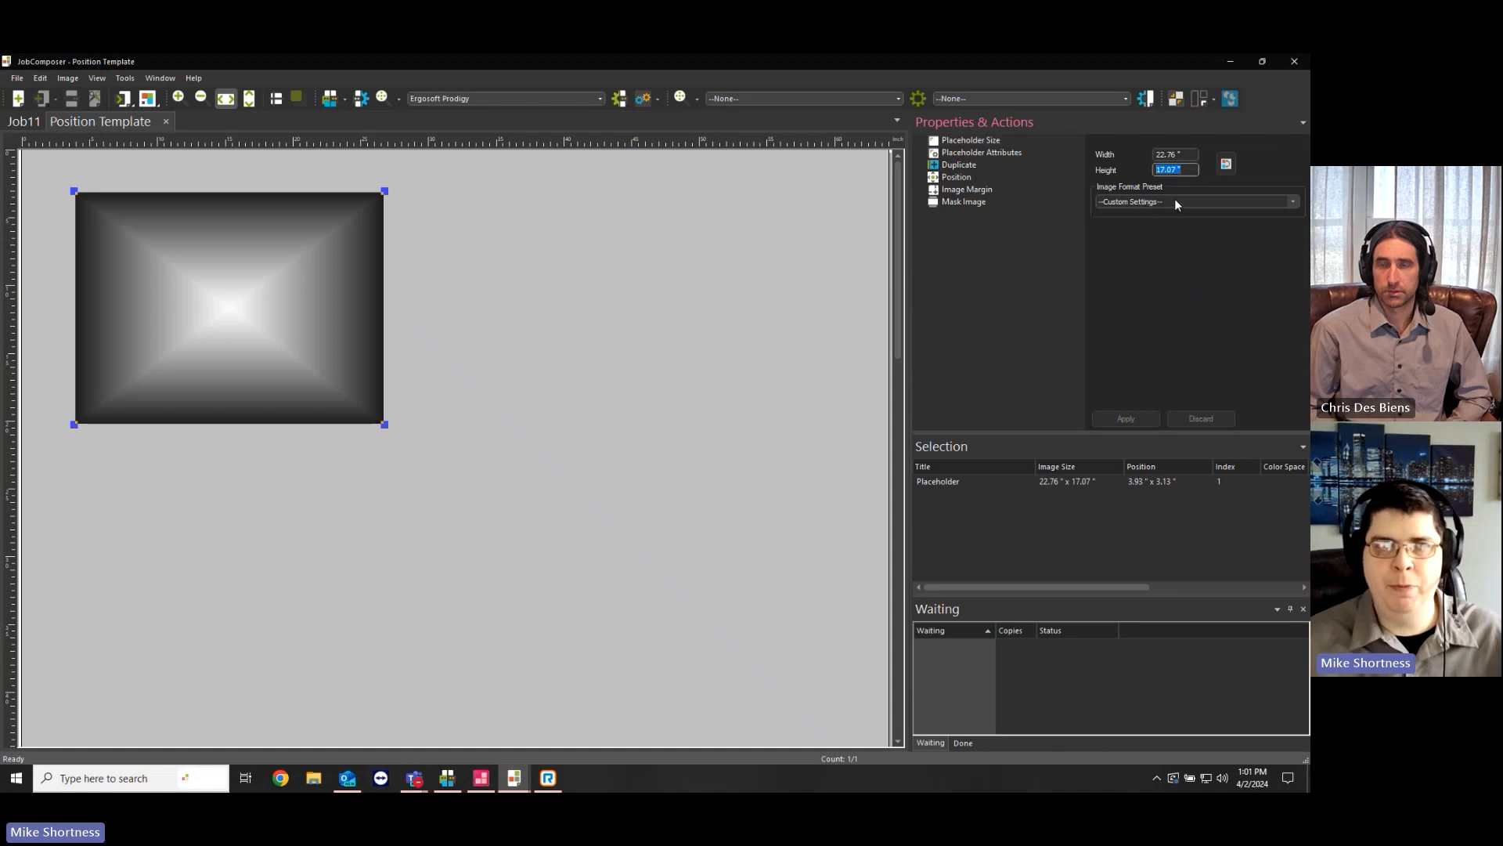
{"action": "left_click", "coordinate": [1175, 200]}
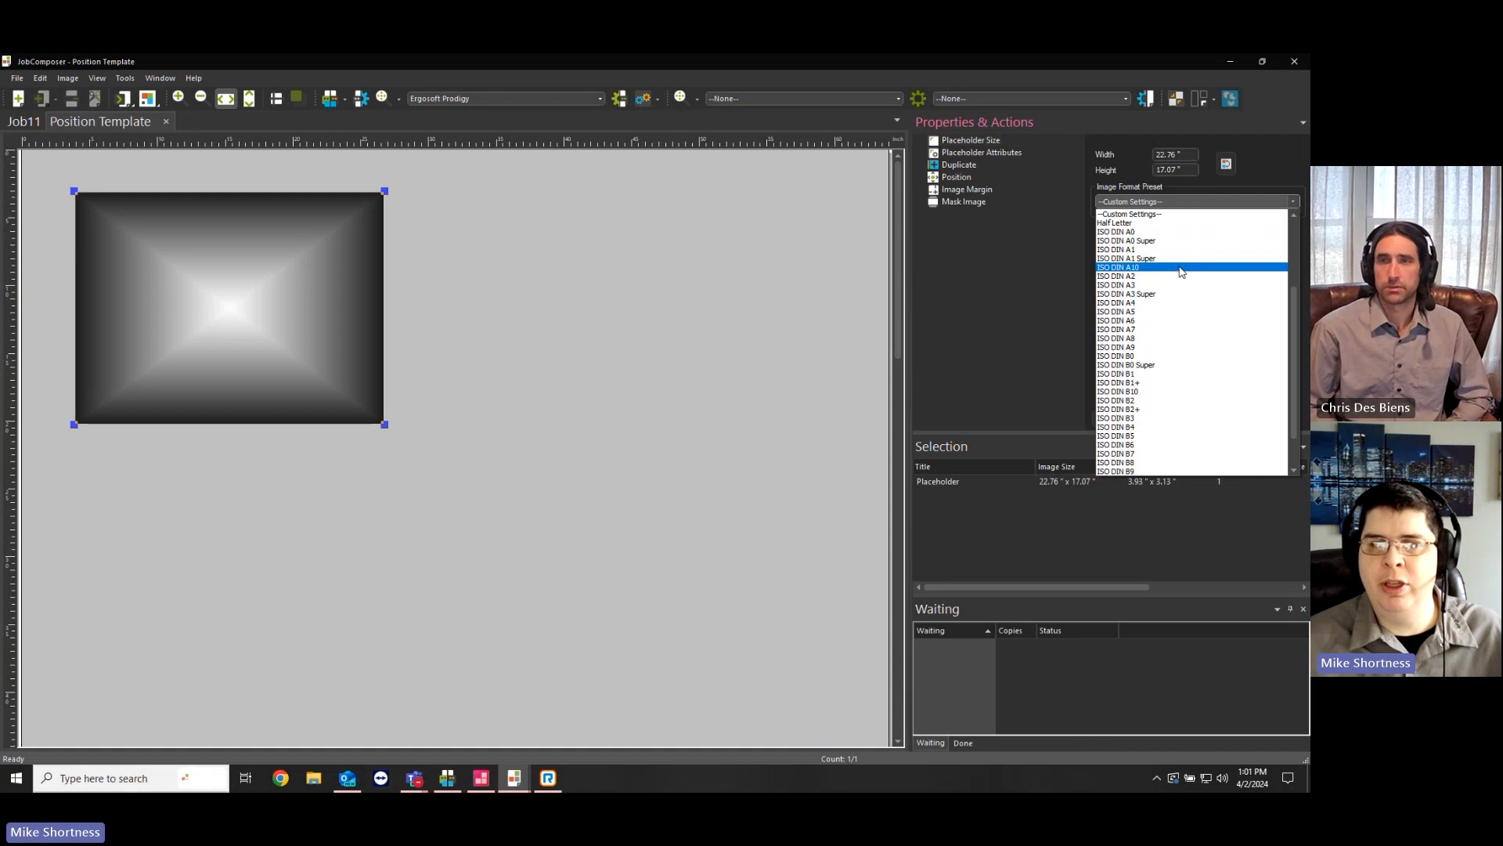
{"action": "scroll", "coordinate": [1182, 377], "scroll_direction": "down", "scroll_amount": 2}
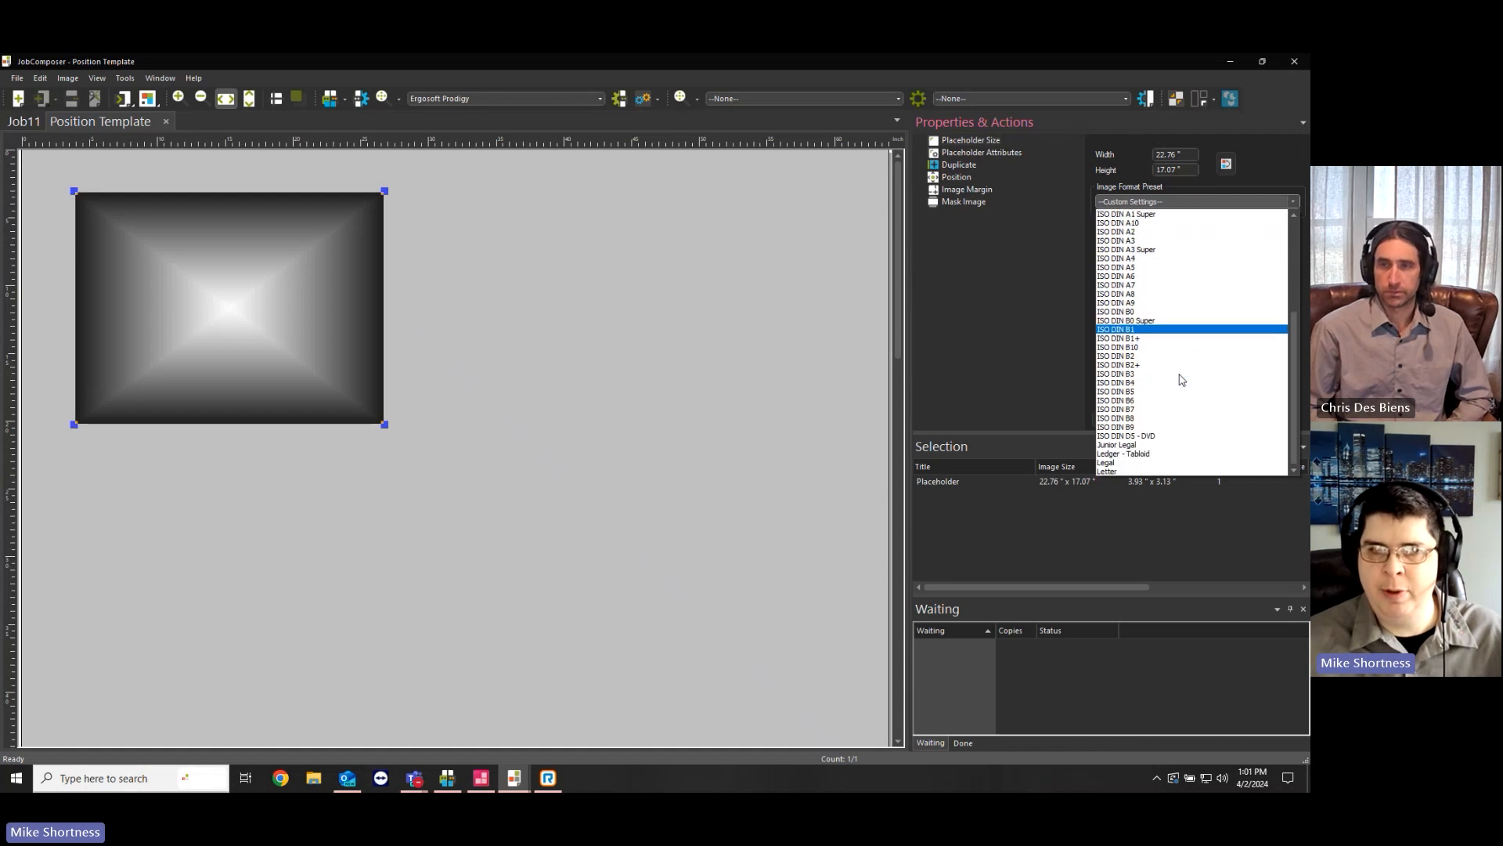
{"action": "scroll", "coordinate": [1182, 391], "scroll_direction": "up", "scroll_amount": 6}
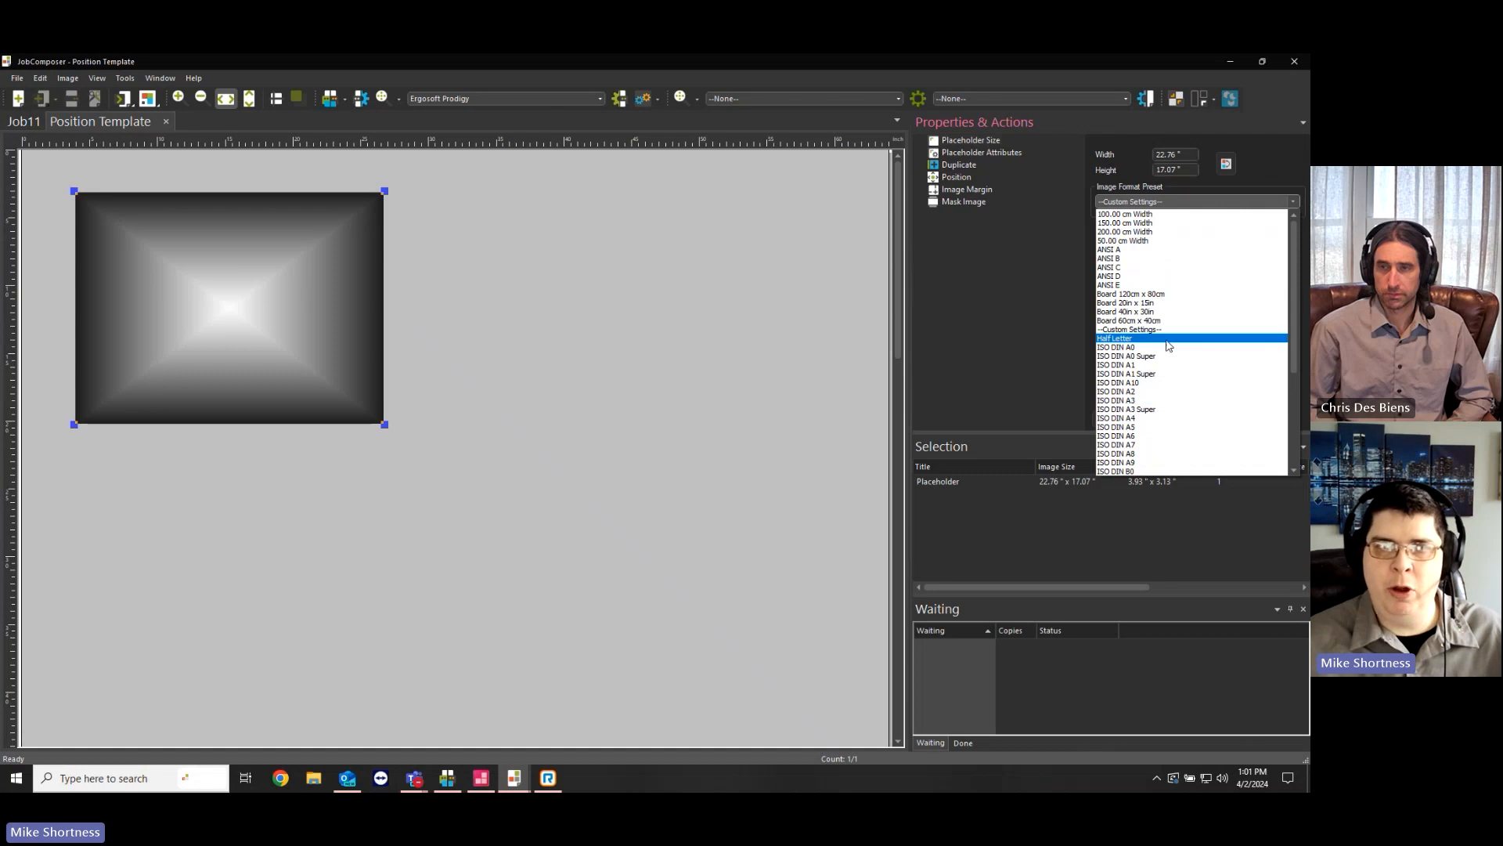
{"action": "left_click", "coordinate": [1143, 304]}
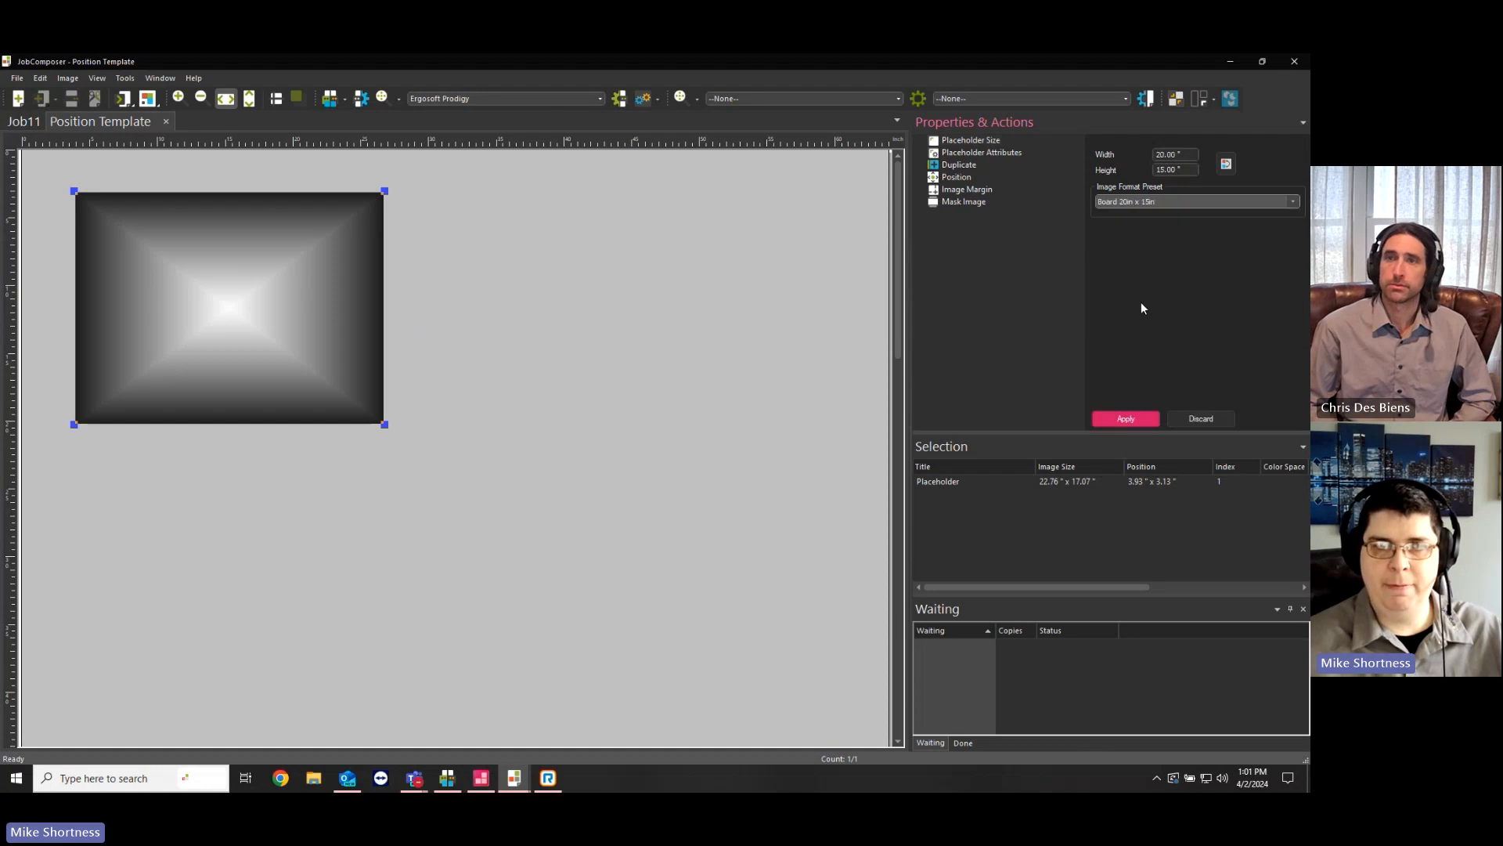
{"action": "left_click", "coordinate": [1121, 418]}
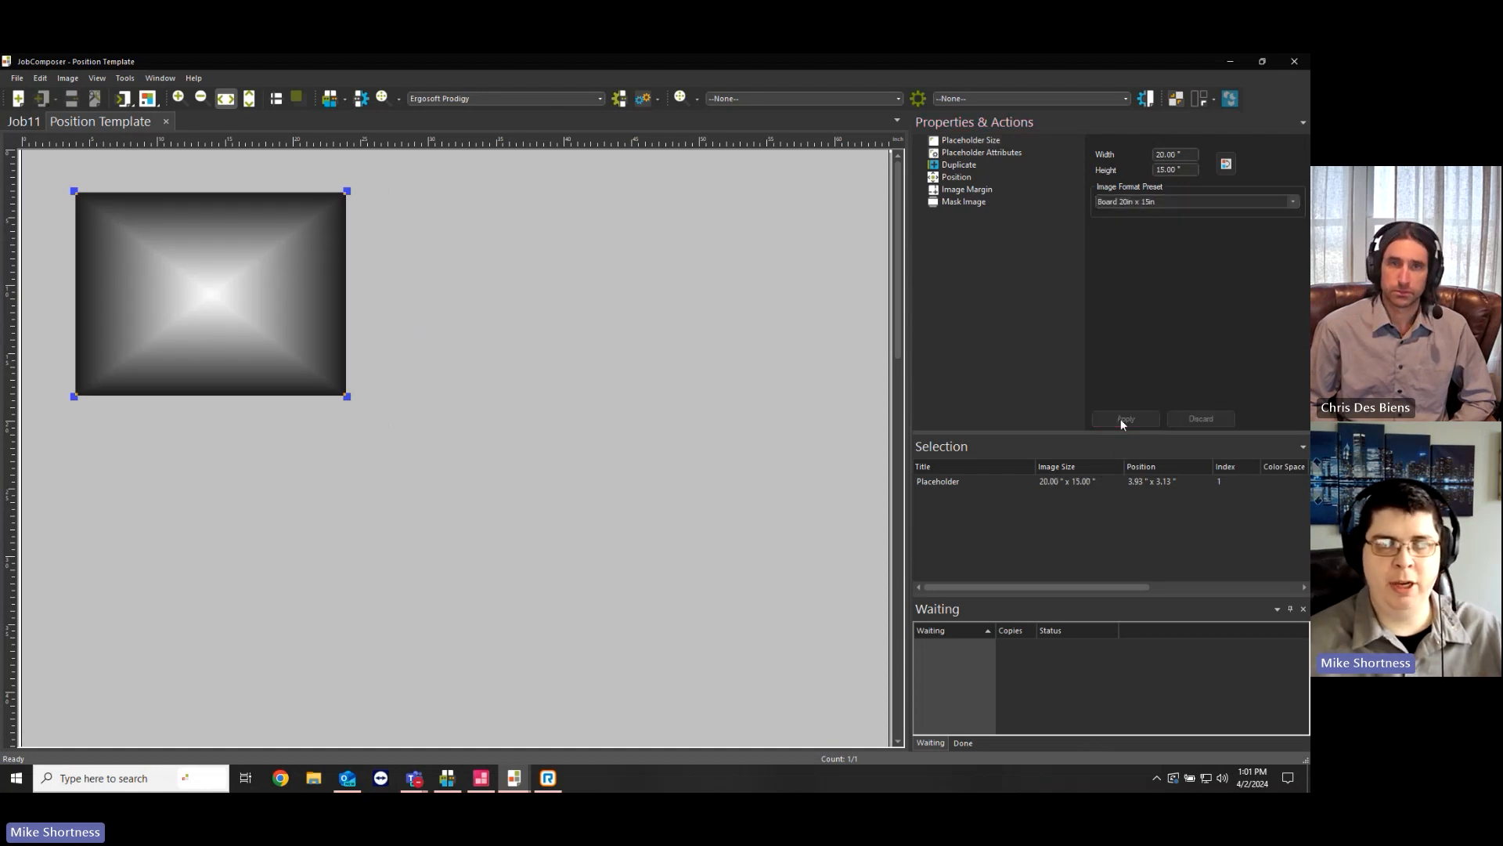
Review the placeholder's fit, alignment, rotation and mirror attributes
{"action": "left_click", "coordinate": [985, 152]}
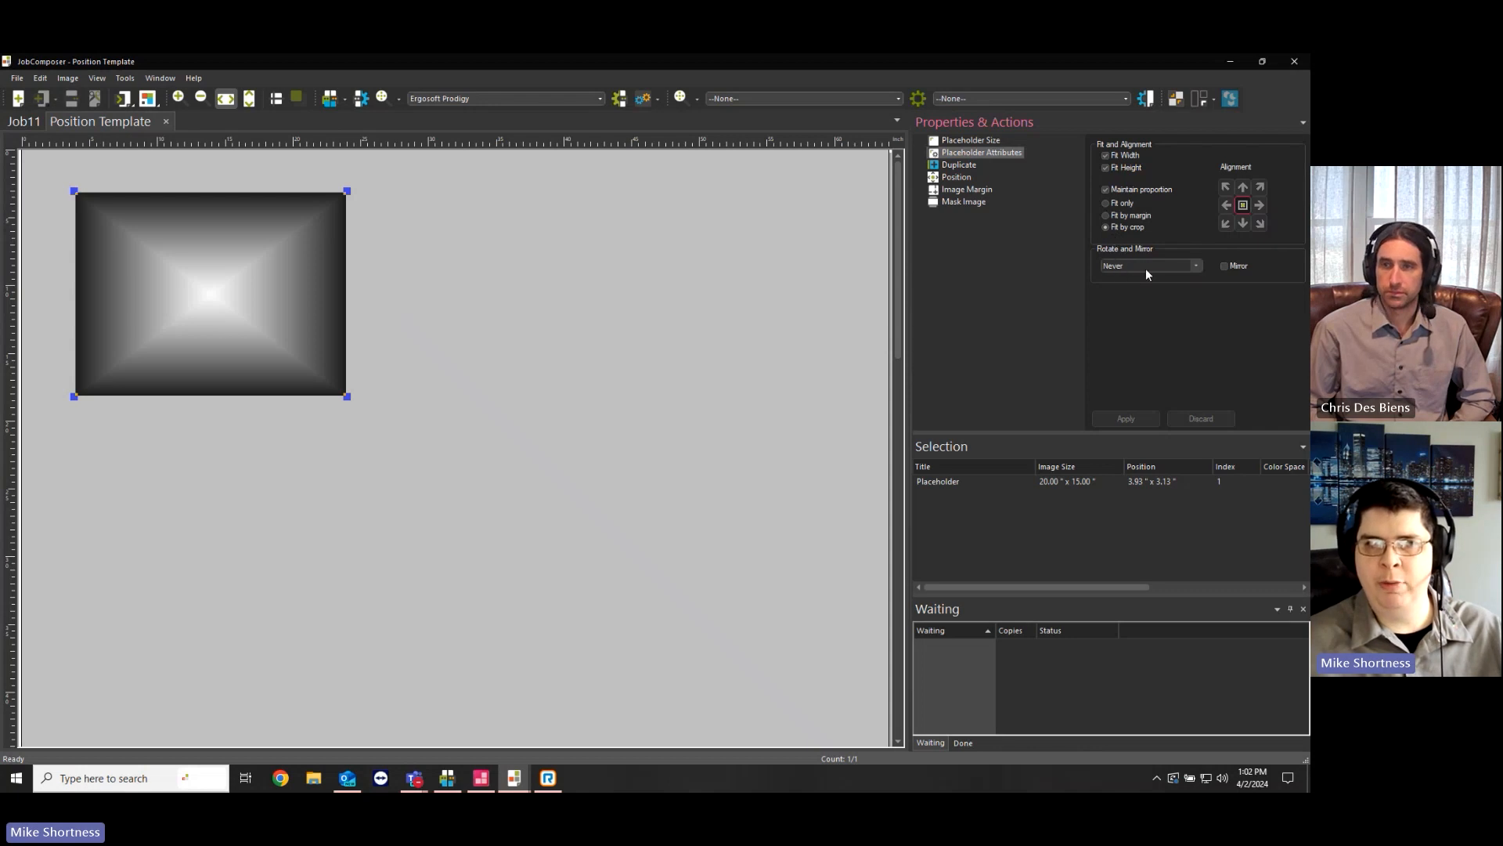
{"action": "left_click", "coordinate": [1196, 266]}
{"action": "left_click", "coordinate": [1196, 267]}
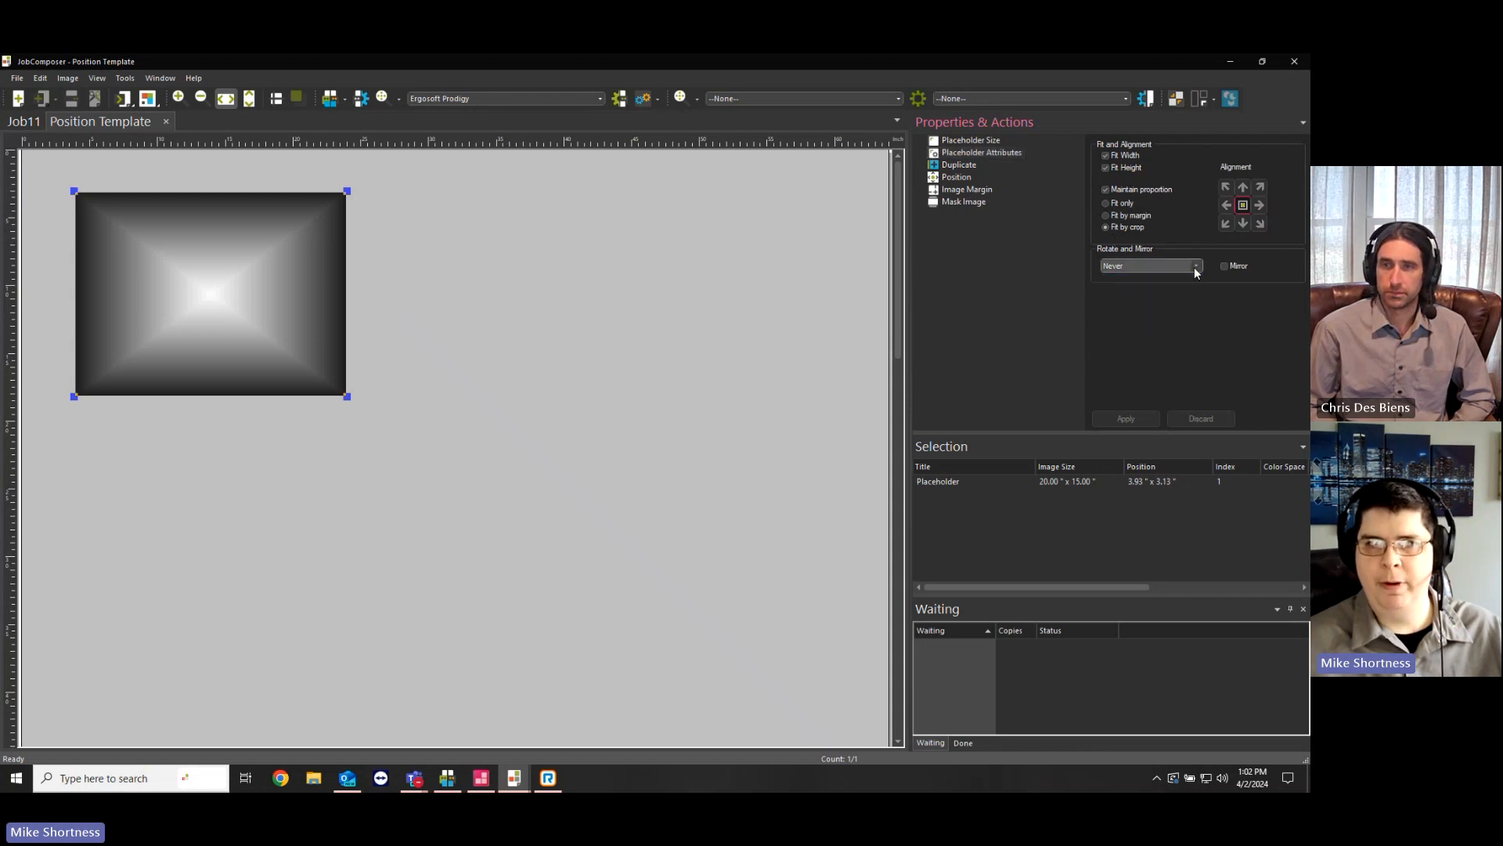
Move the placeholder to the template's origin at position 0.00 × 0.00 in
{"action": "left_click", "coordinate": [975, 167]}
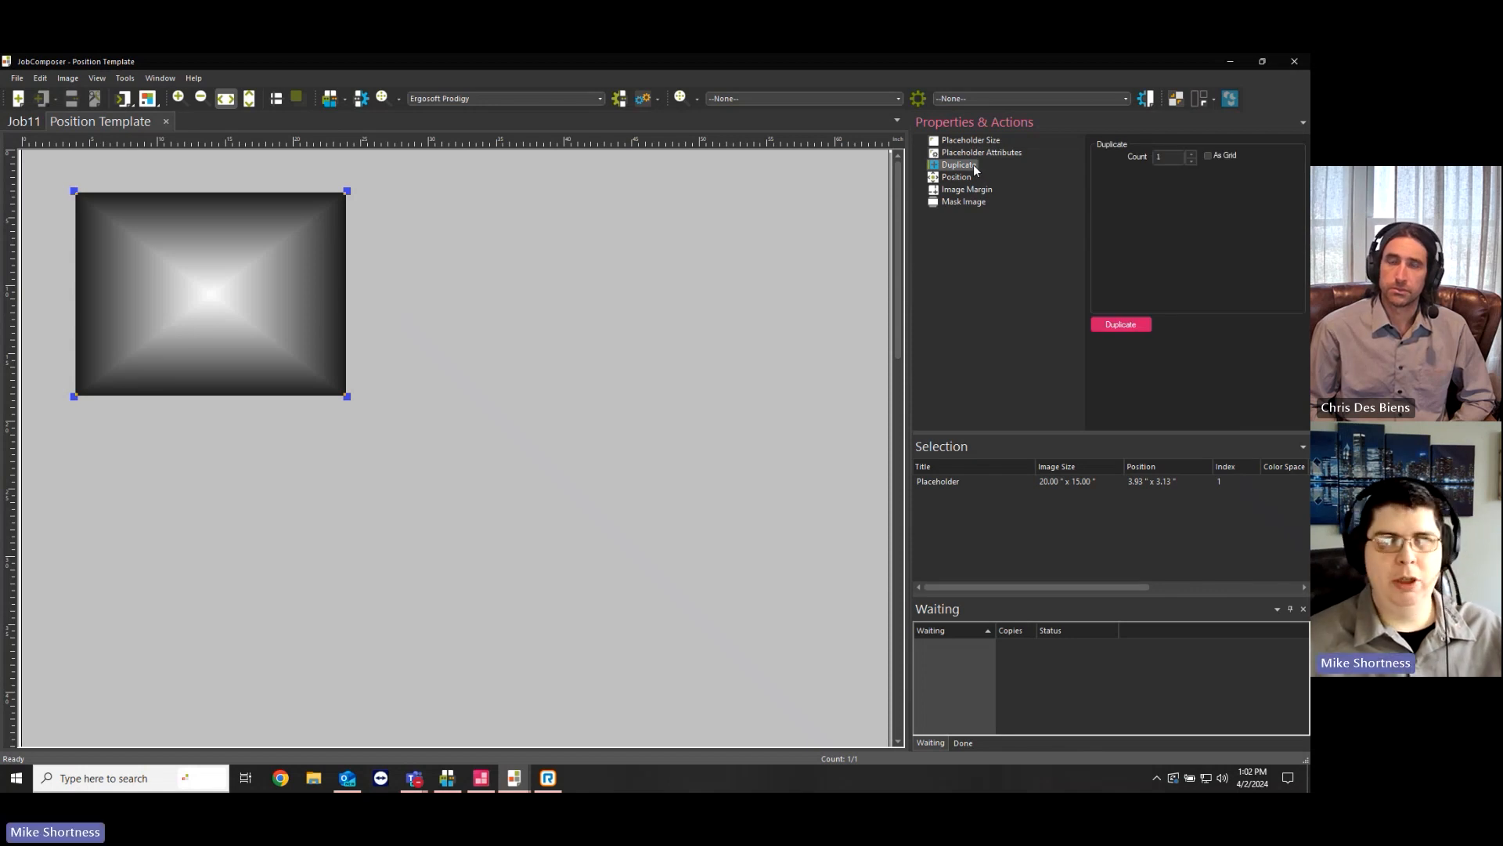
{"action": "left_click", "coordinate": [443, 272]}
{"action": "left_click", "coordinate": [216, 269]}
{"action": "left_click_drag", "start_coordinate": [238, 271], "coordinate": [153, 204]}
Duplicate the placeholder as a grid with 2 horizontal and 2 vertical, spaced 1.00 in apart in both directions
{"action": "left_click", "coordinate": [947, 166]}
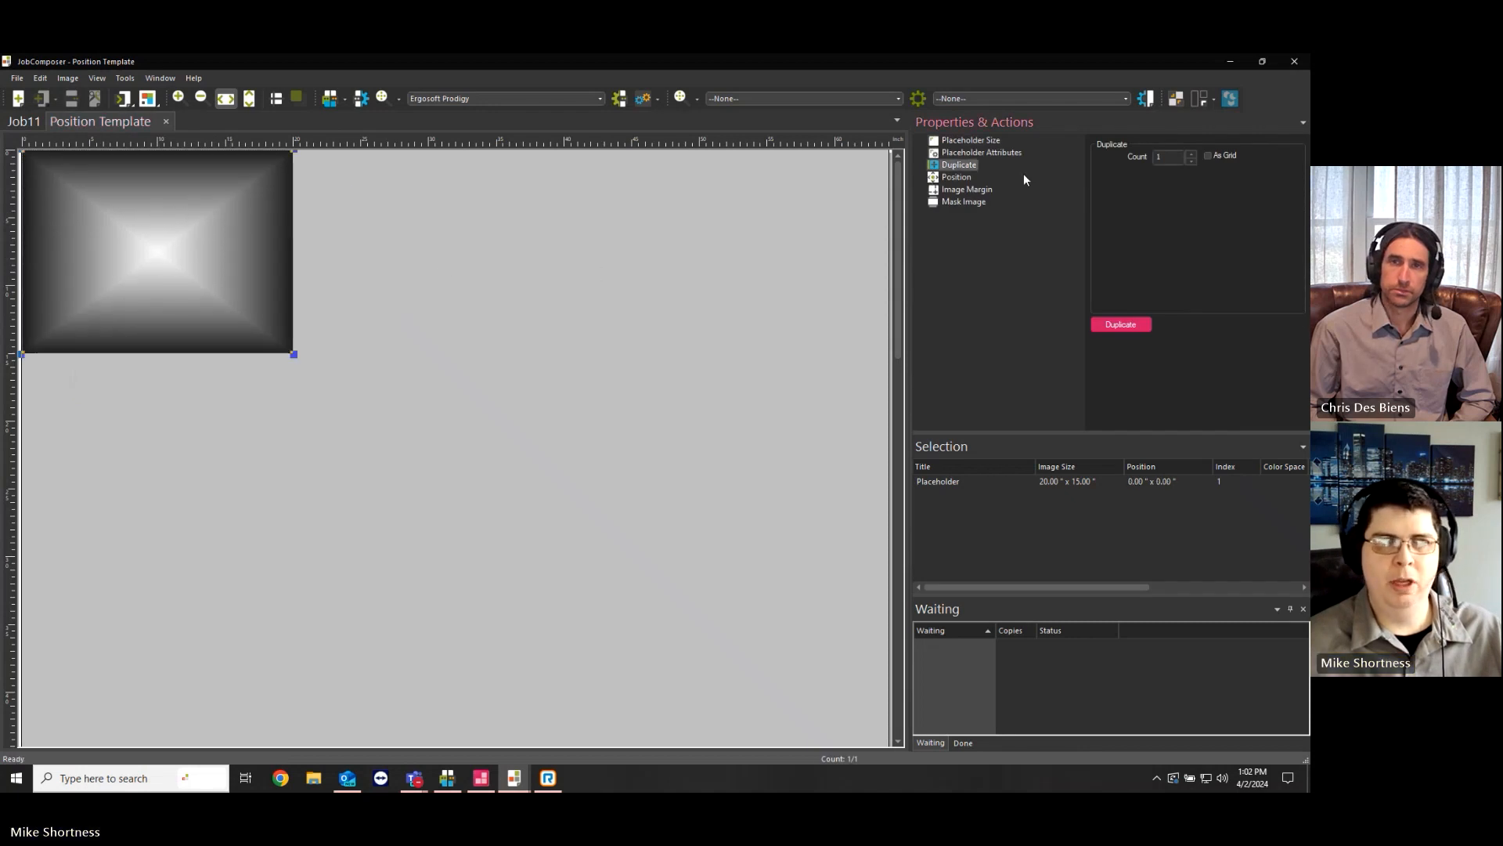
{"action": "left_click", "coordinate": [1208, 155]}
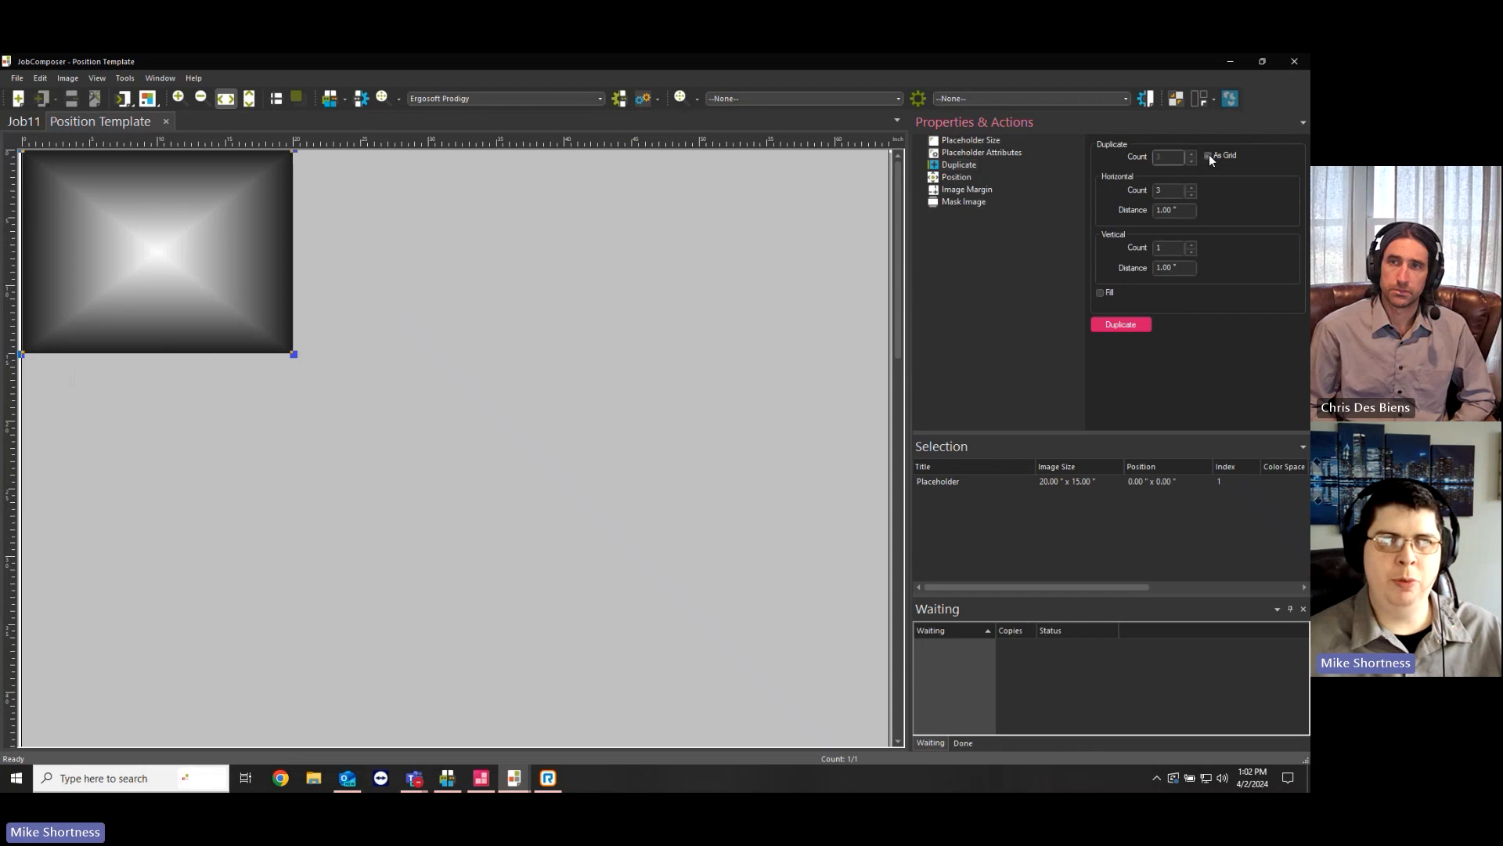
{"action": "double_click", "coordinate": [1174, 191]}
{"action": "type", "text": "2"}
{"action": "key", "text": "Tab"}
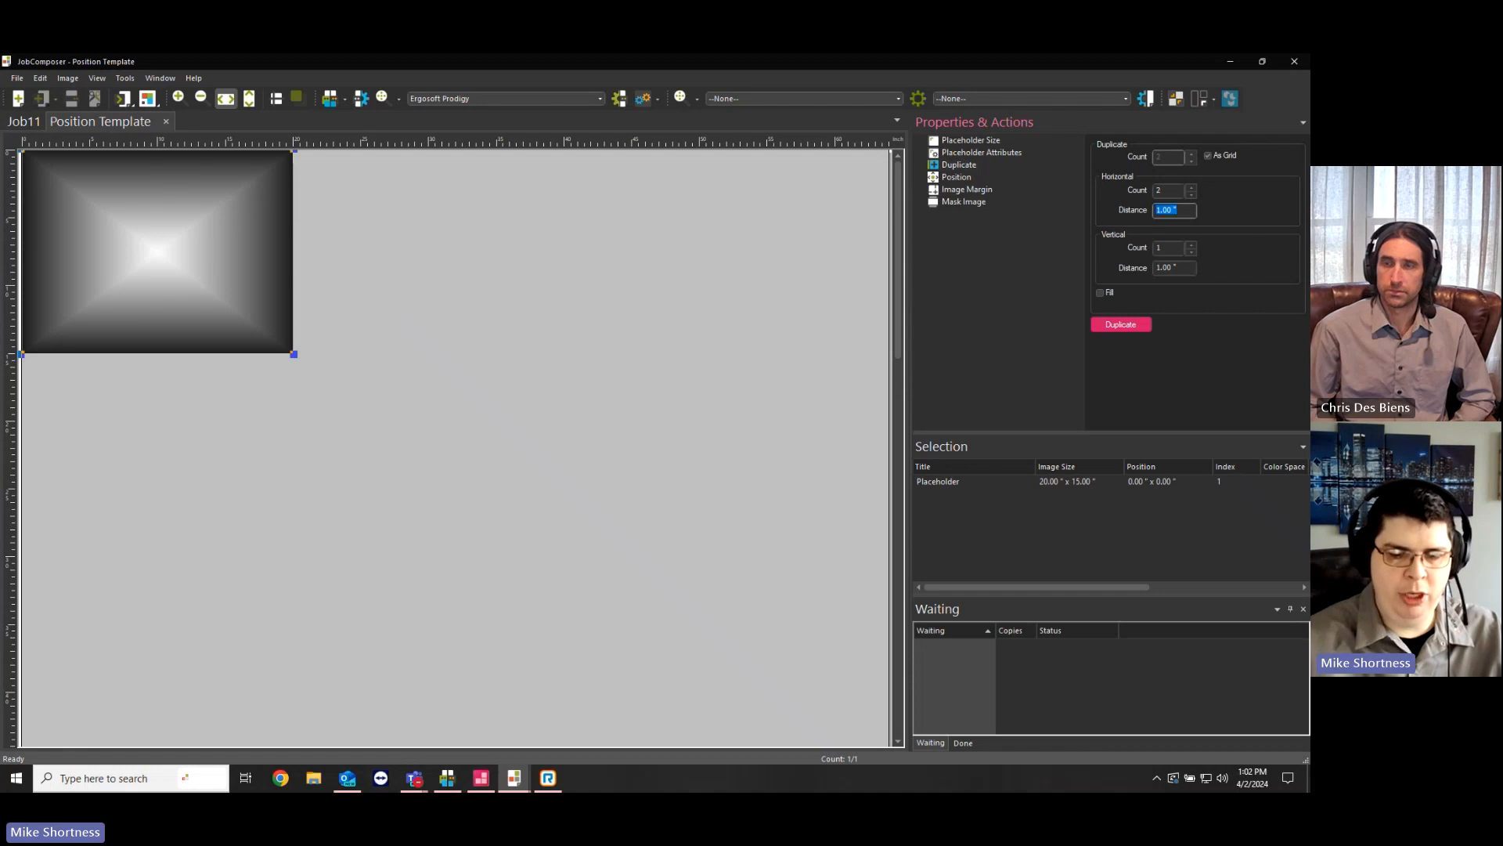
{"action": "key", "text": "Tab"}
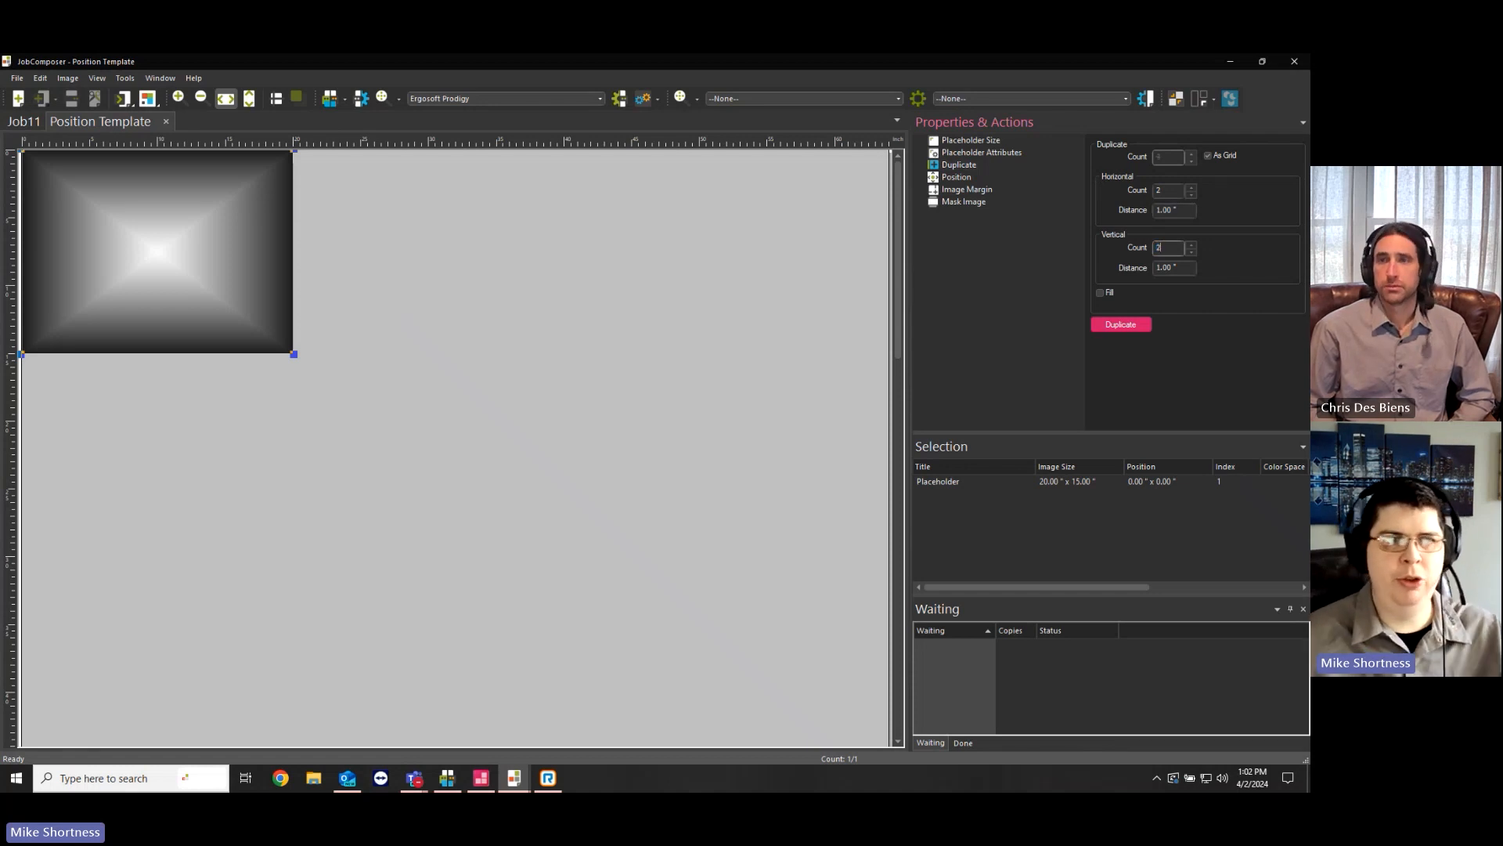
{"action": "left_click", "coordinate": [1128, 324]}
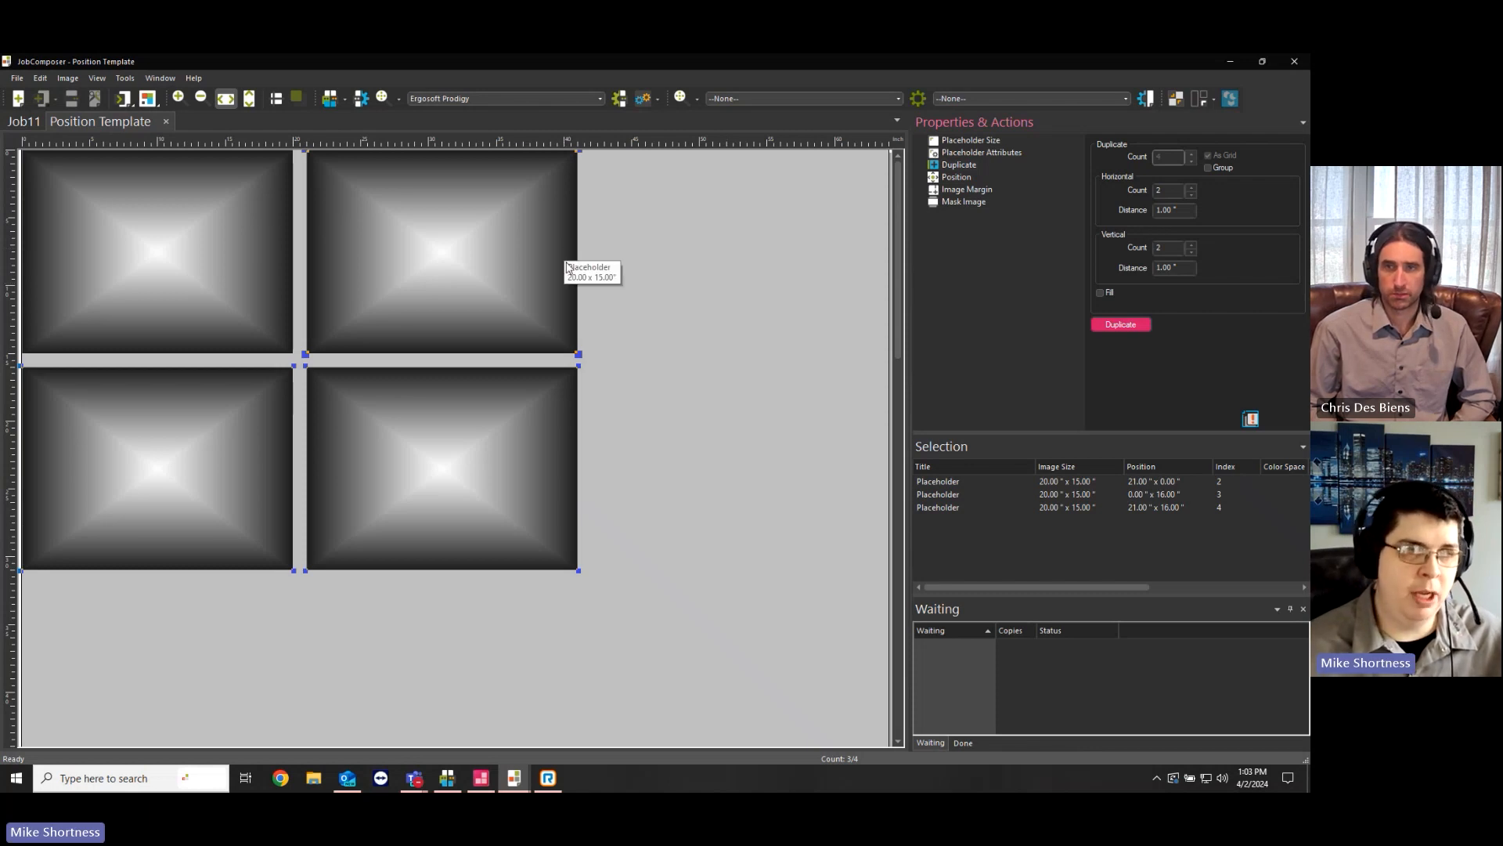
{"action": "left_click", "coordinate": [683, 364]}
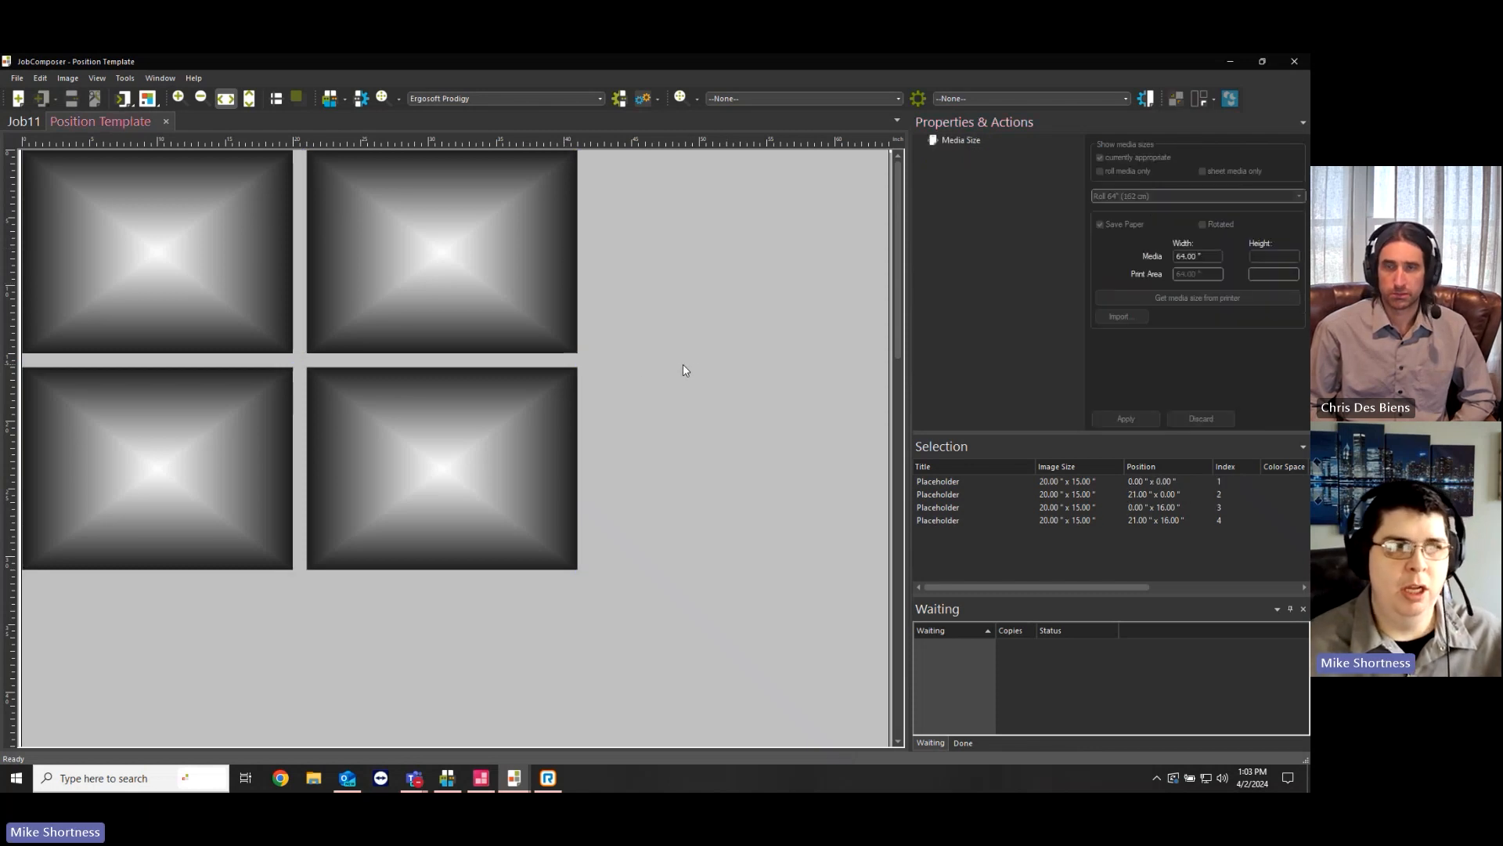
Save the position template as "Test 2x2" in the PositionTemplates folder
{"action": "left_click", "coordinate": [18, 79]}
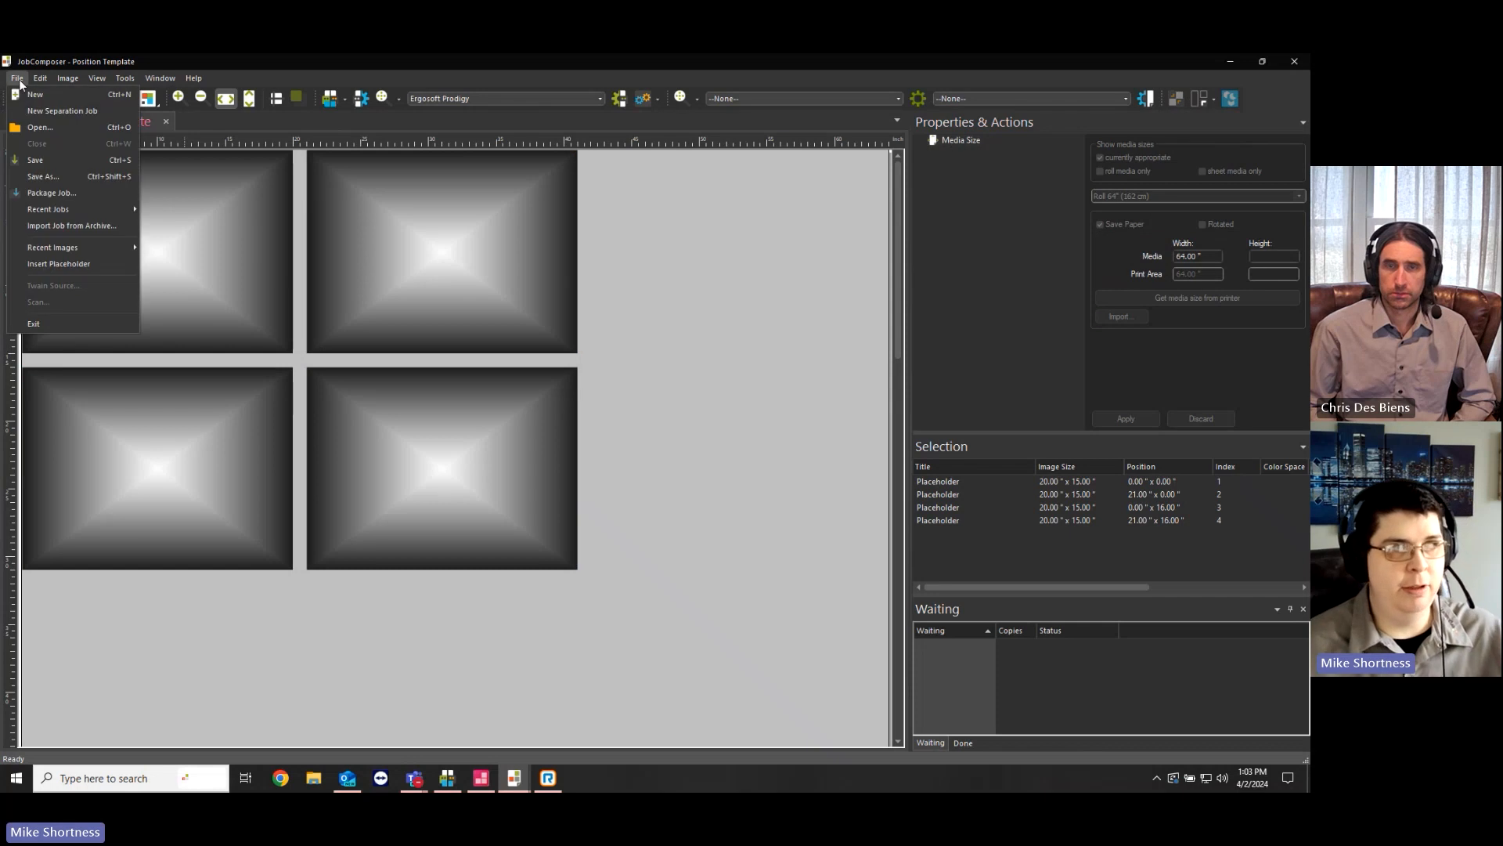
{"action": "left_click", "coordinate": [45, 160]}
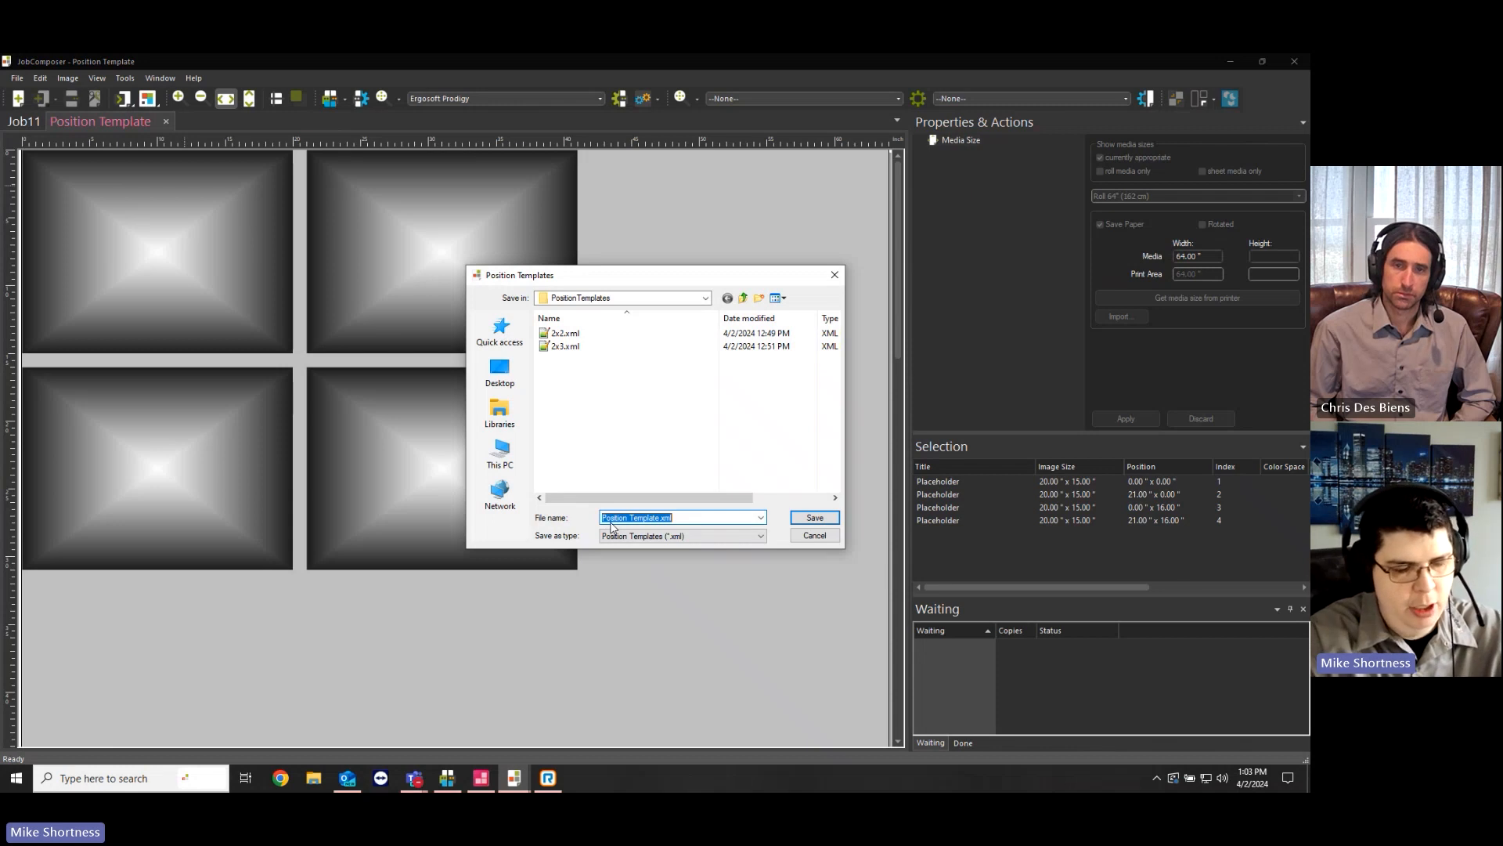
{"action": "type", "text": "Test 2x2"}
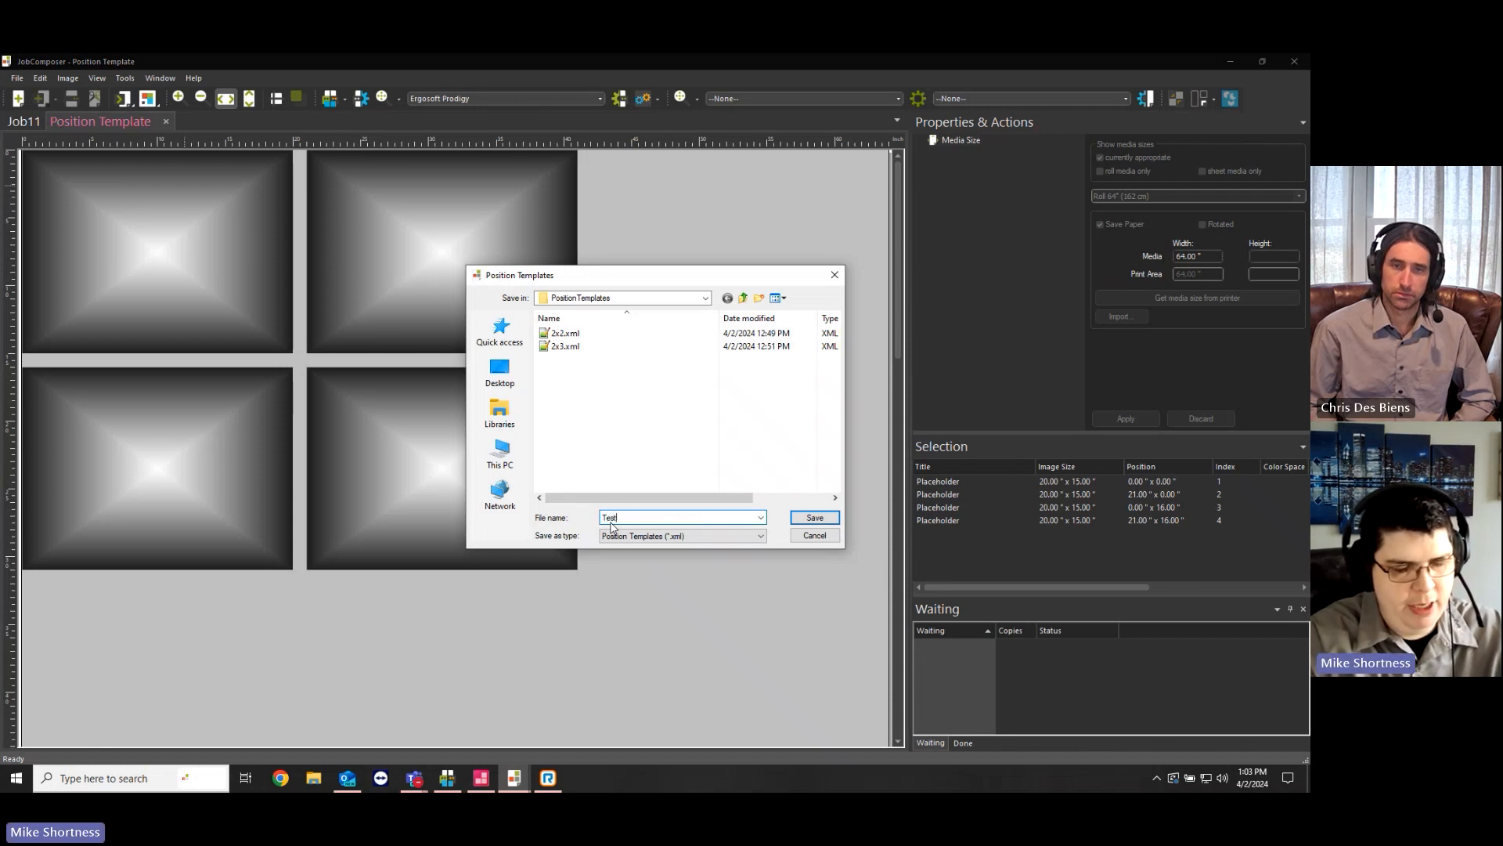
{"action": "key", "text": "Return"}
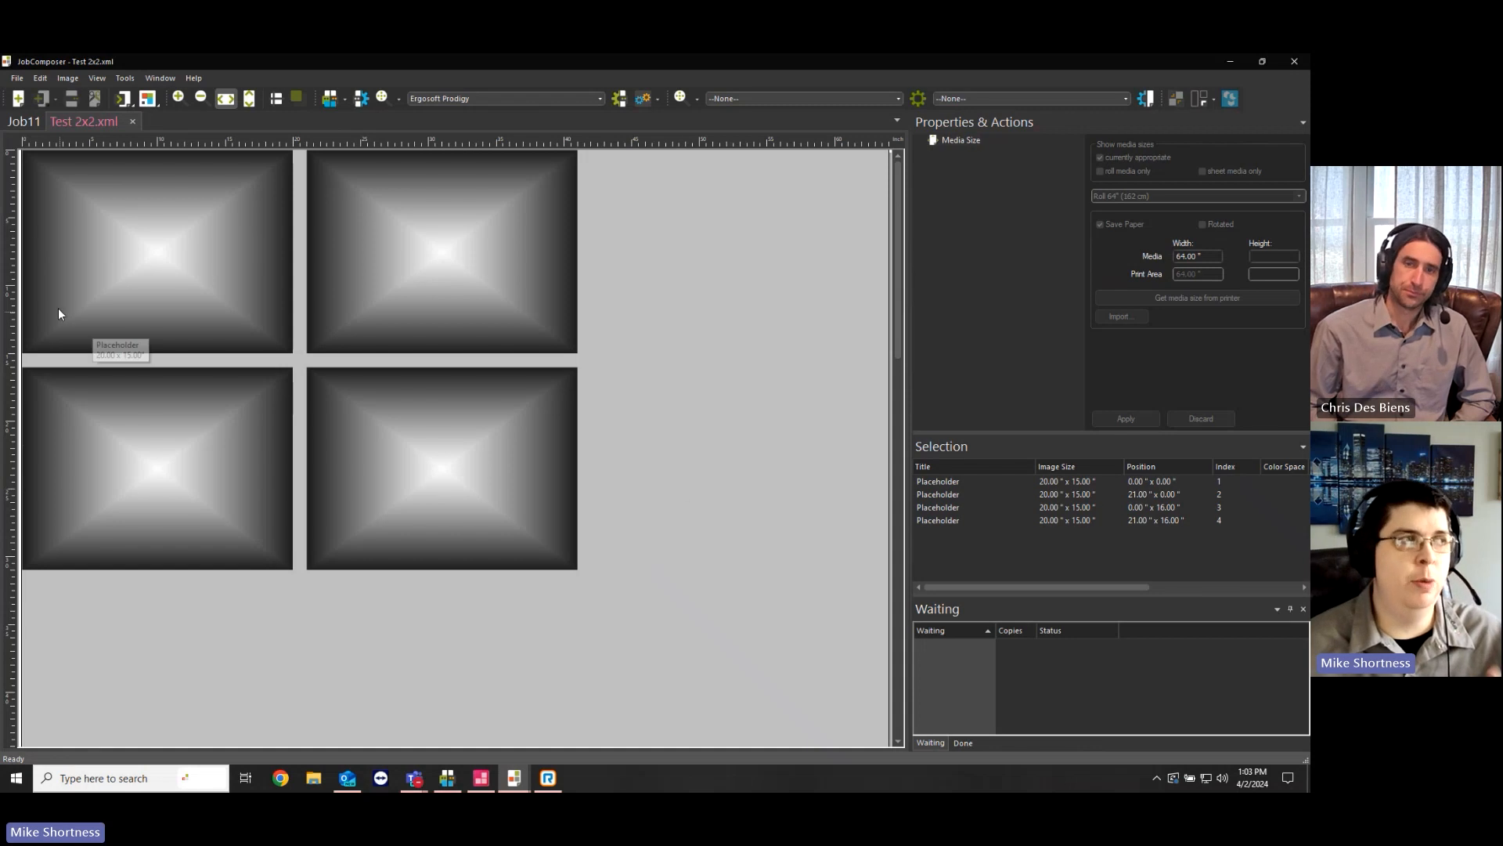
Switch to Job11 and review the position templates that can be selected for it
{"action": "left_click", "coordinate": [23, 121]}
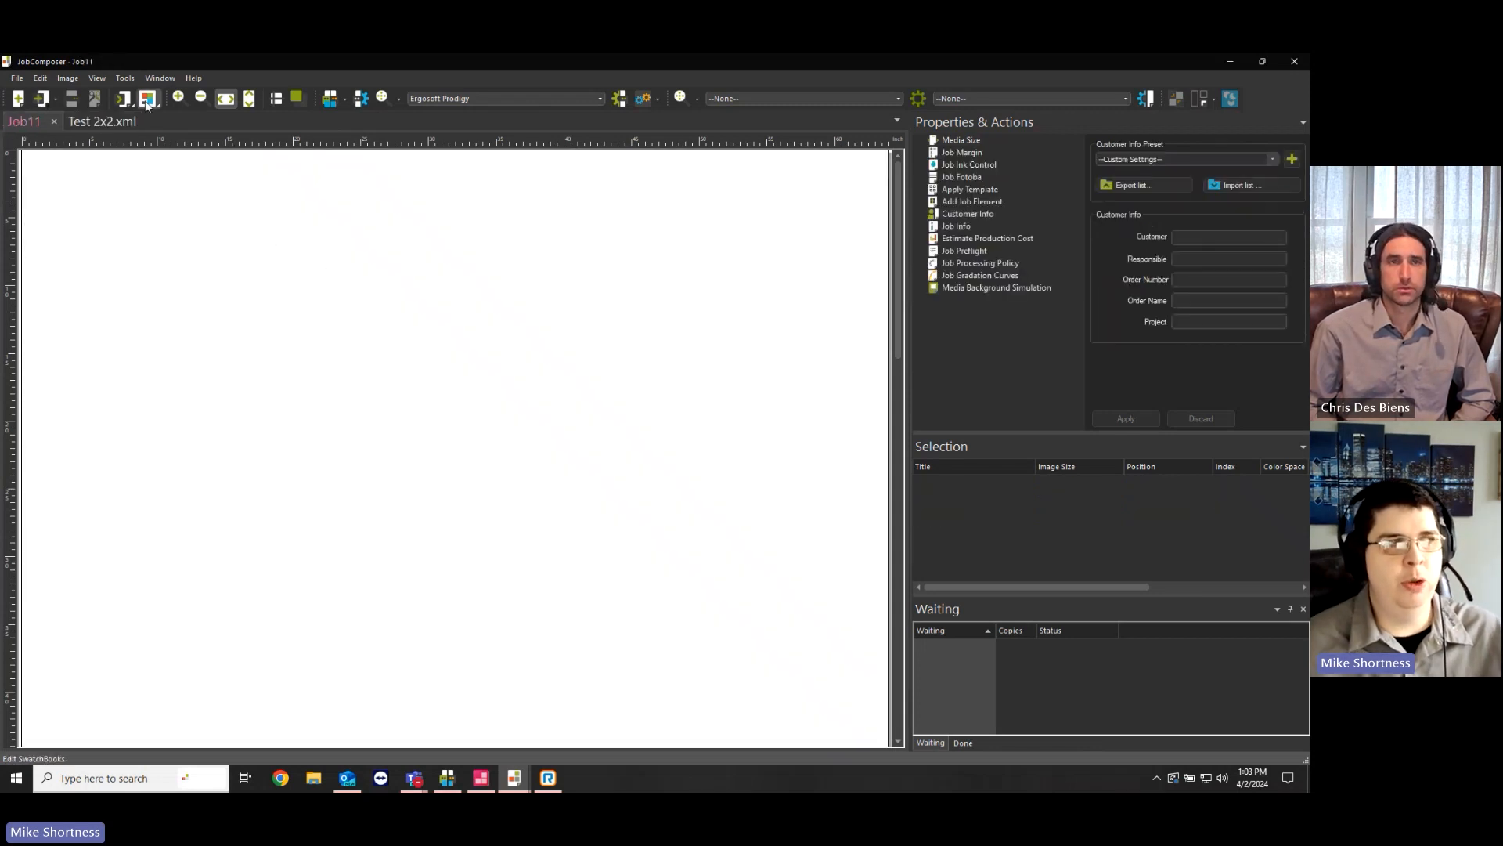
{"action": "left_click", "coordinate": [126, 78]}
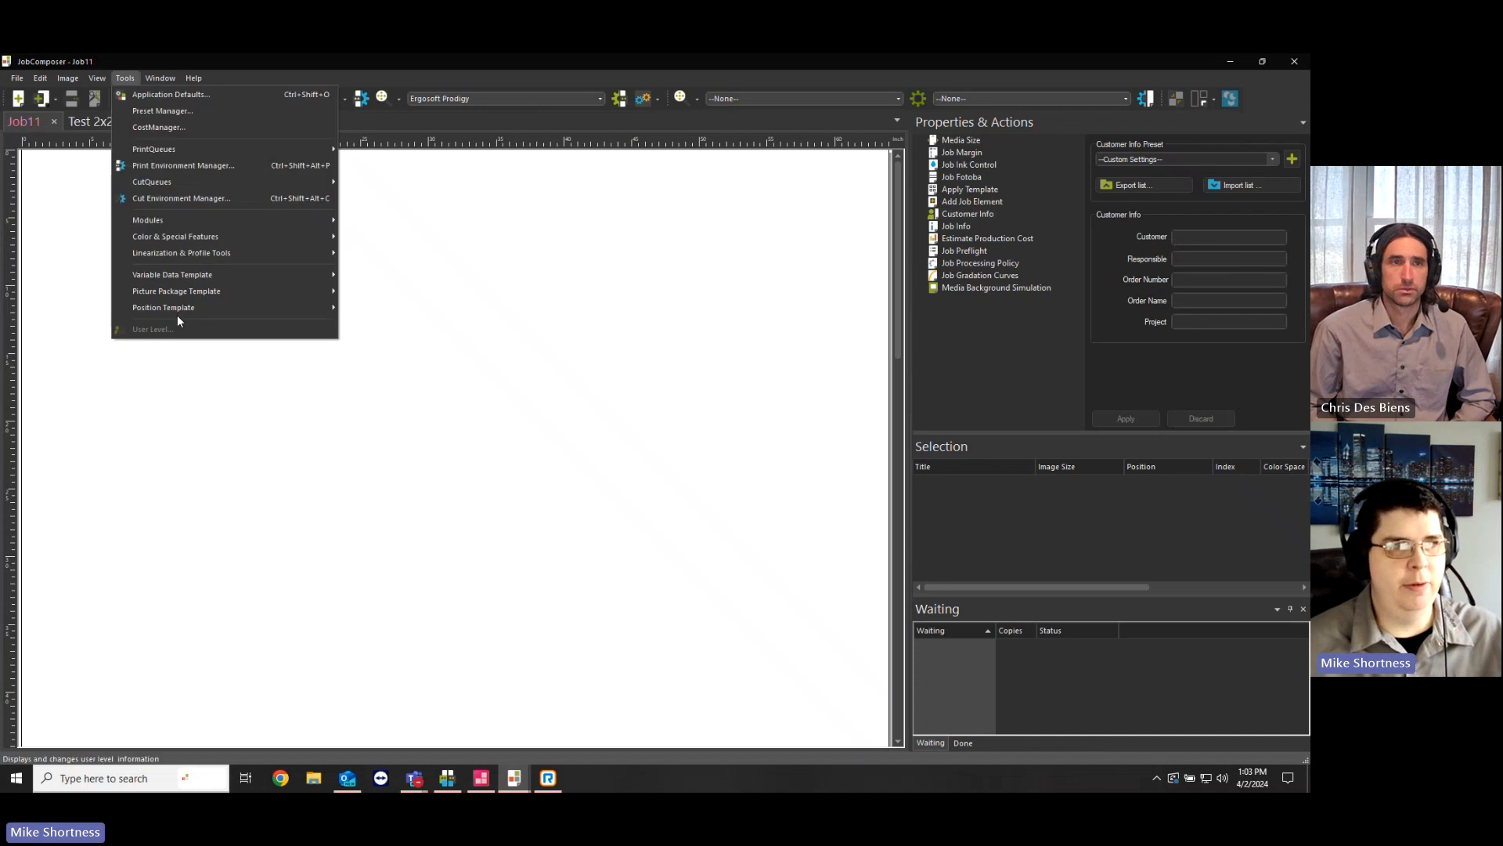
{"action": "mouse_move", "coordinate": [177, 308]}
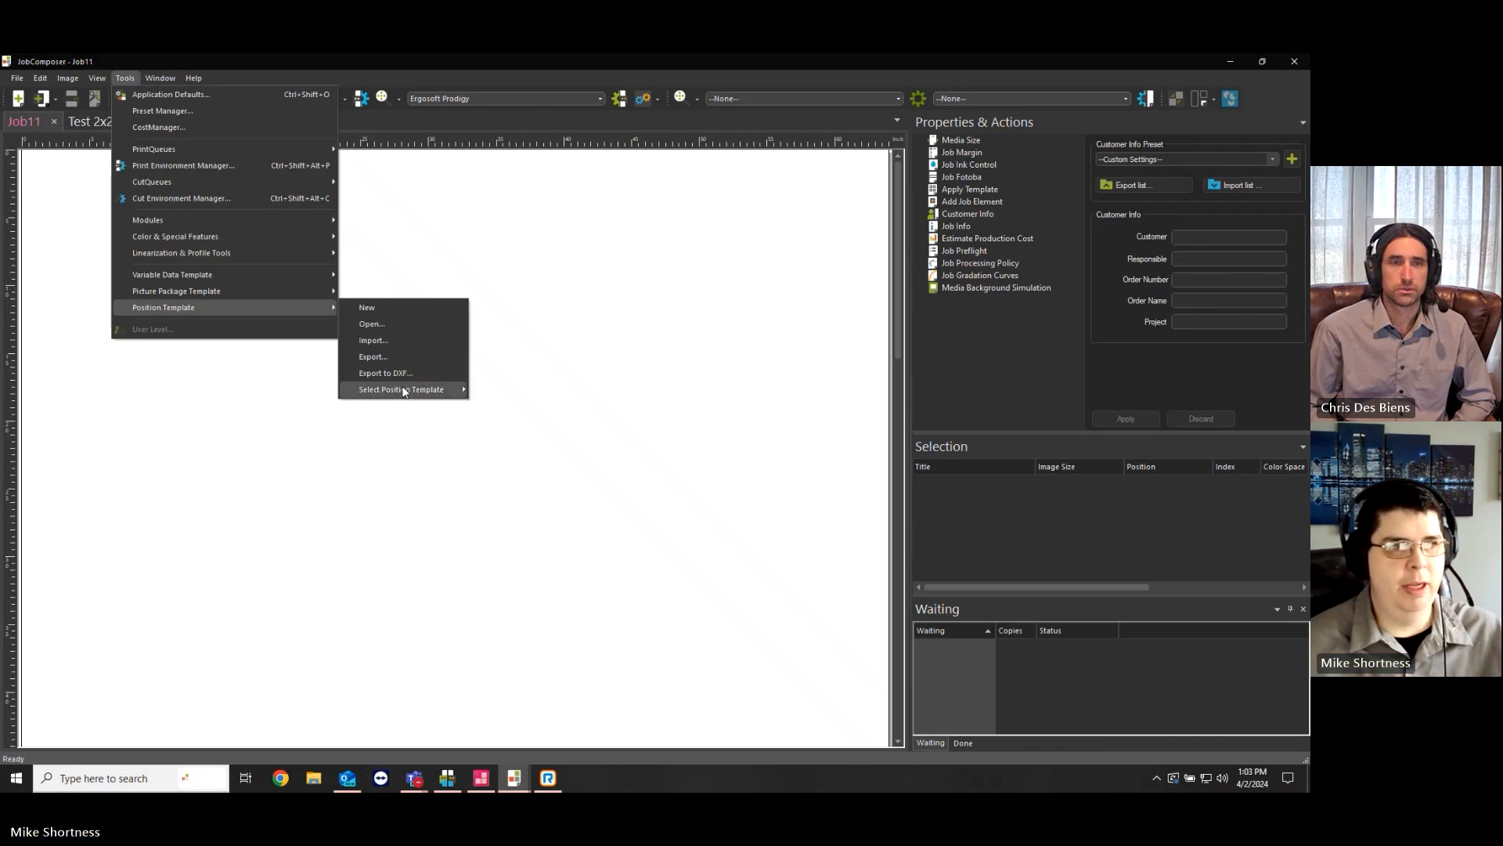
{"action": "mouse_move", "coordinate": [405, 389]}
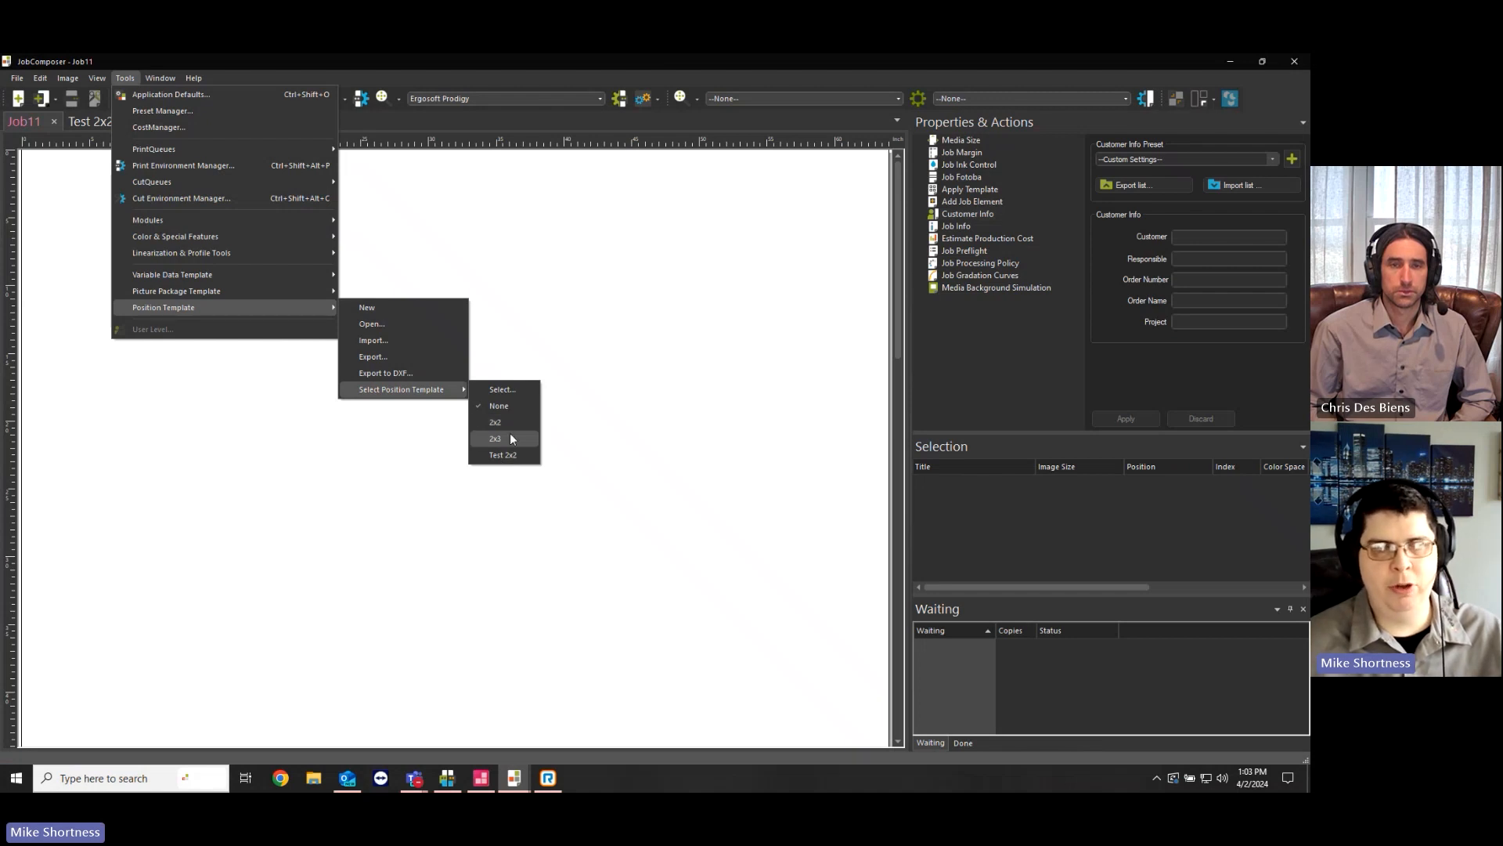
{"action": "left_click", "coordinate": [587, 268]}
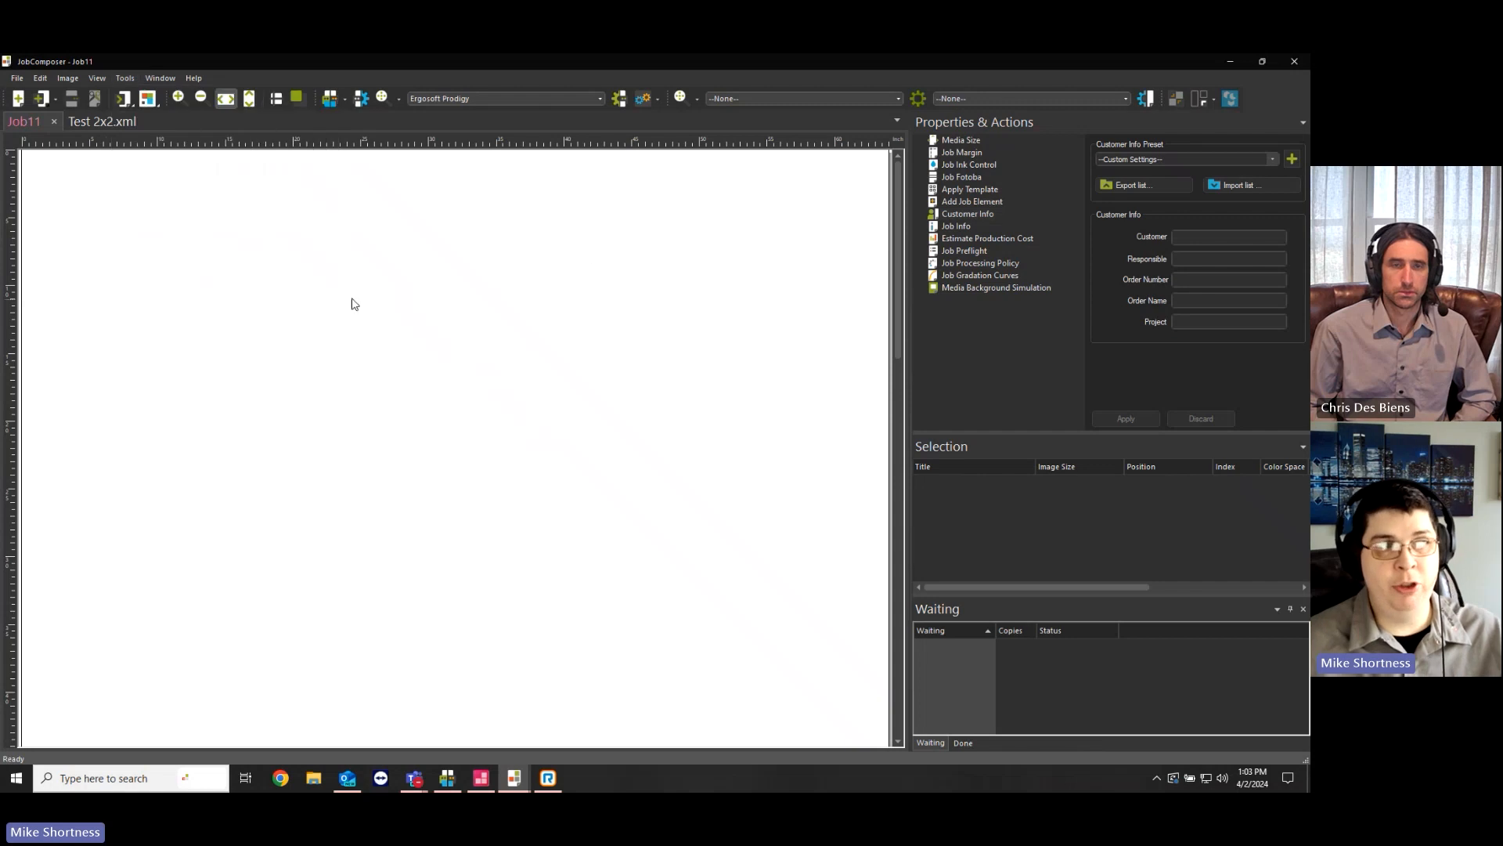
Apply the 2x3 position template to Job11
{"action": "right_click", "coordinate": [427, 278]}
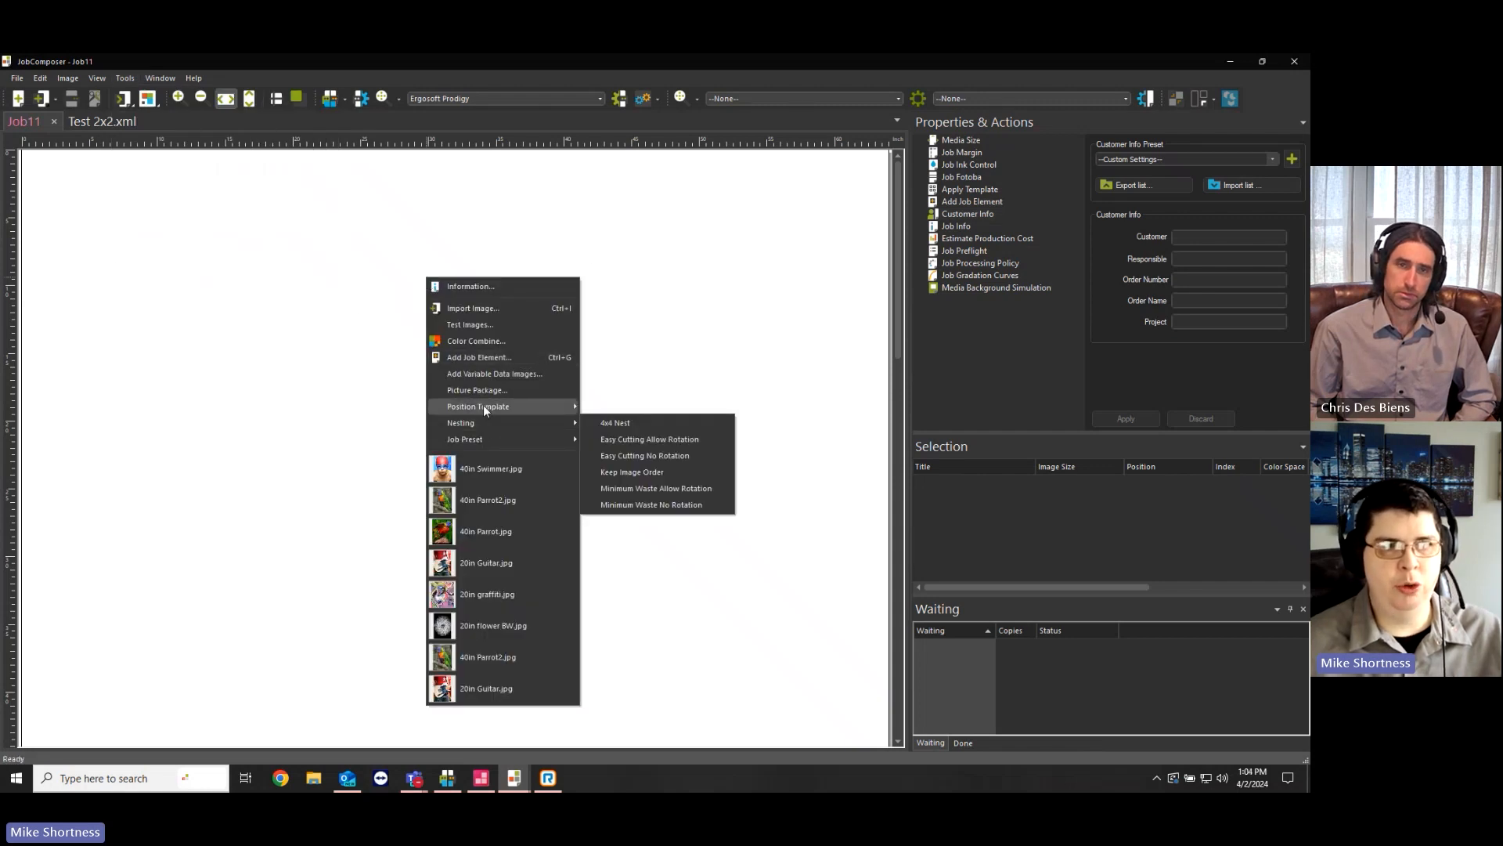
{"action": "mouse_move", "coordinate": [485, 408]}
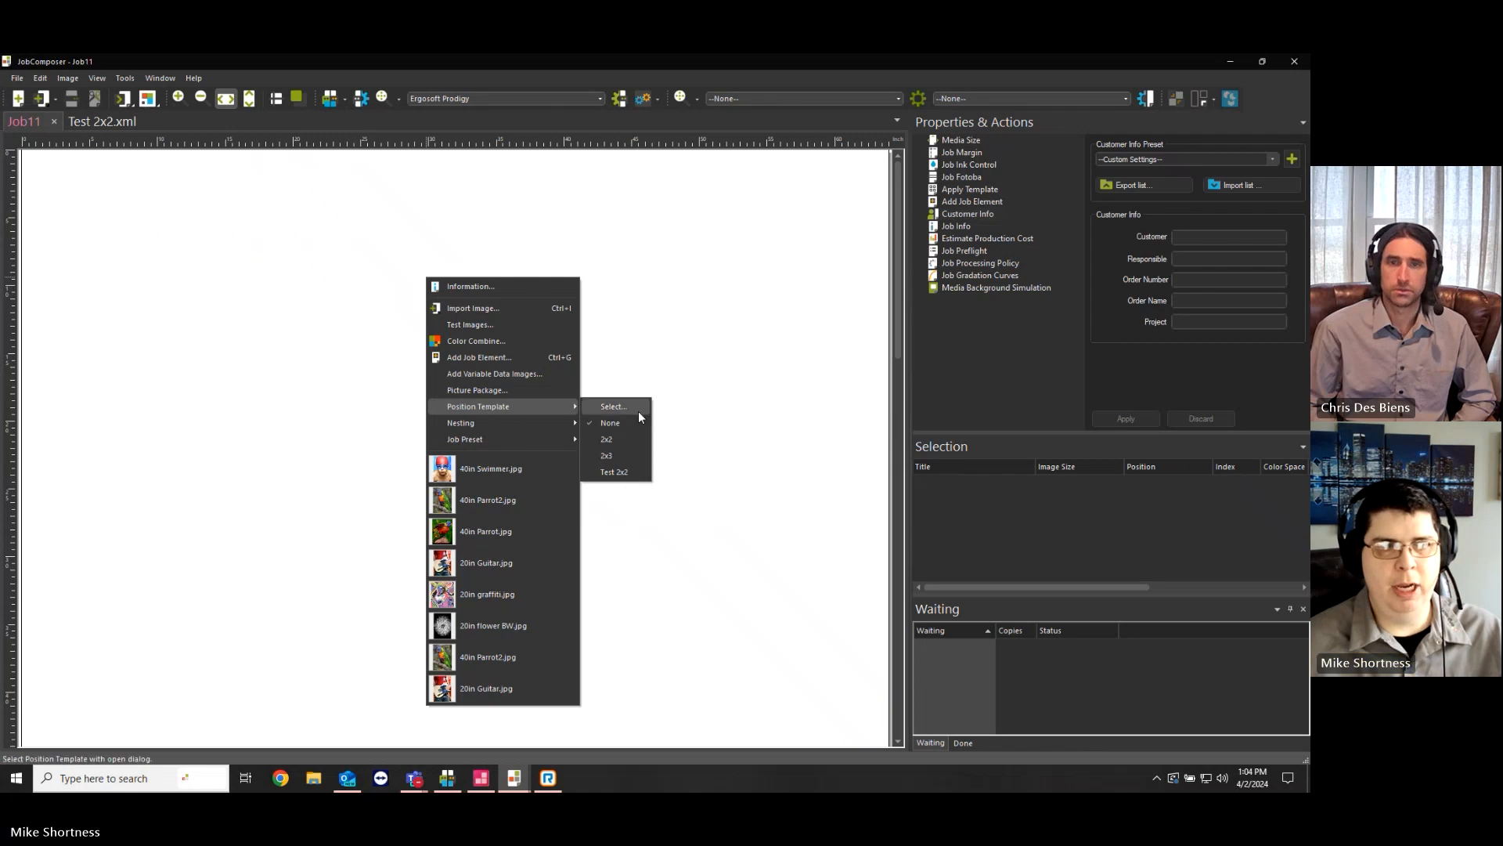
{"action": "left_click", "coordinate": [629, 455]}
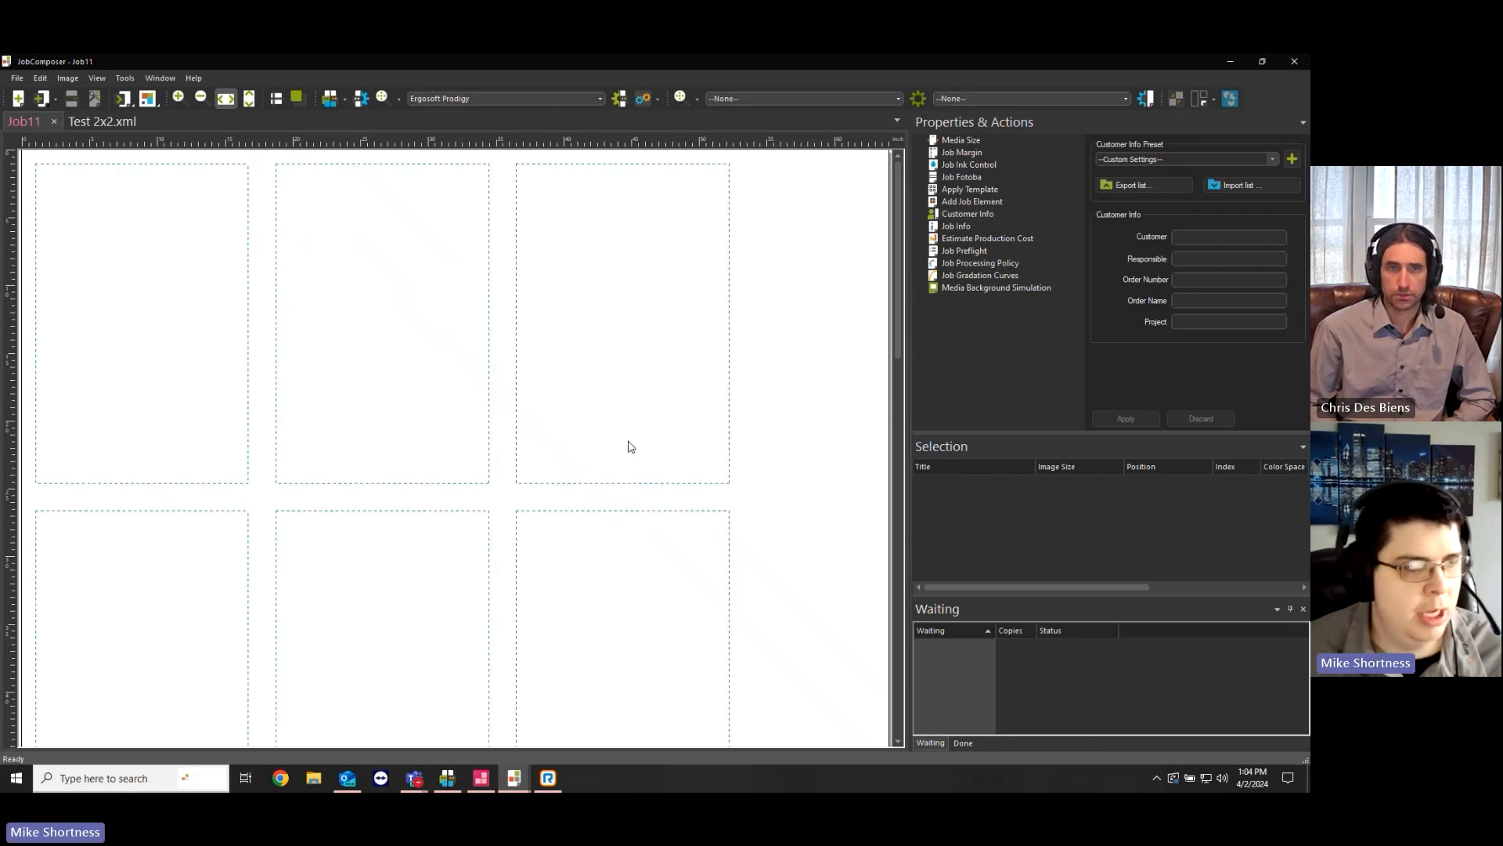
{"action": "scroll", "coordinate": [629, 442], "scroll_direction": "down", "scroll_amount": 1}
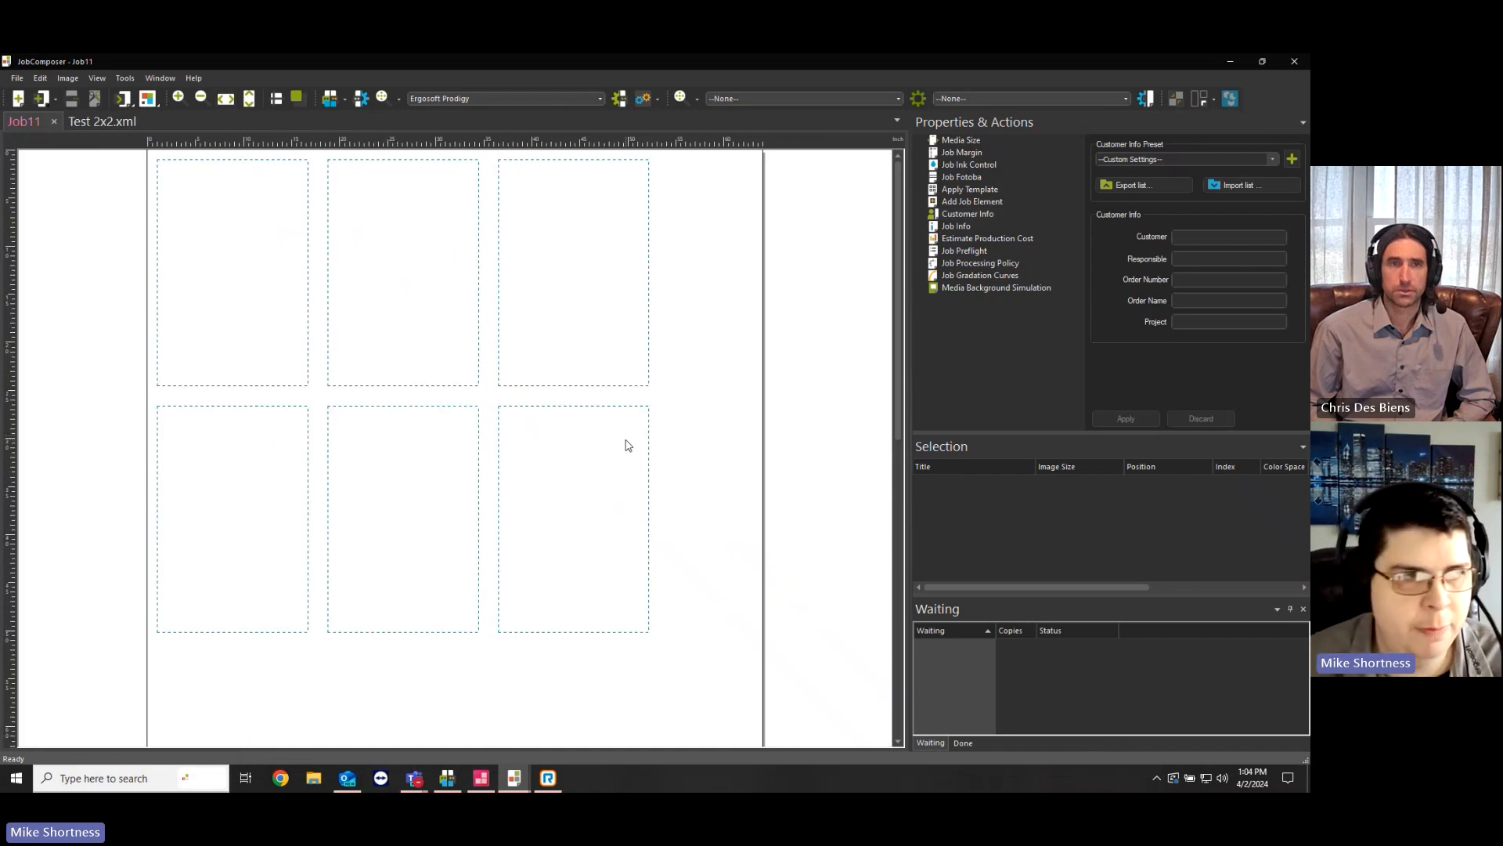
Import all six images from the 20 - 40 Inch folder at original size into the template's placeholders
{"action": "left_click", "coordinate": [41, 98]}
{"action": "left_click_drag", "start_coordinate": [965, 432], "coordinate": [507, 336]}
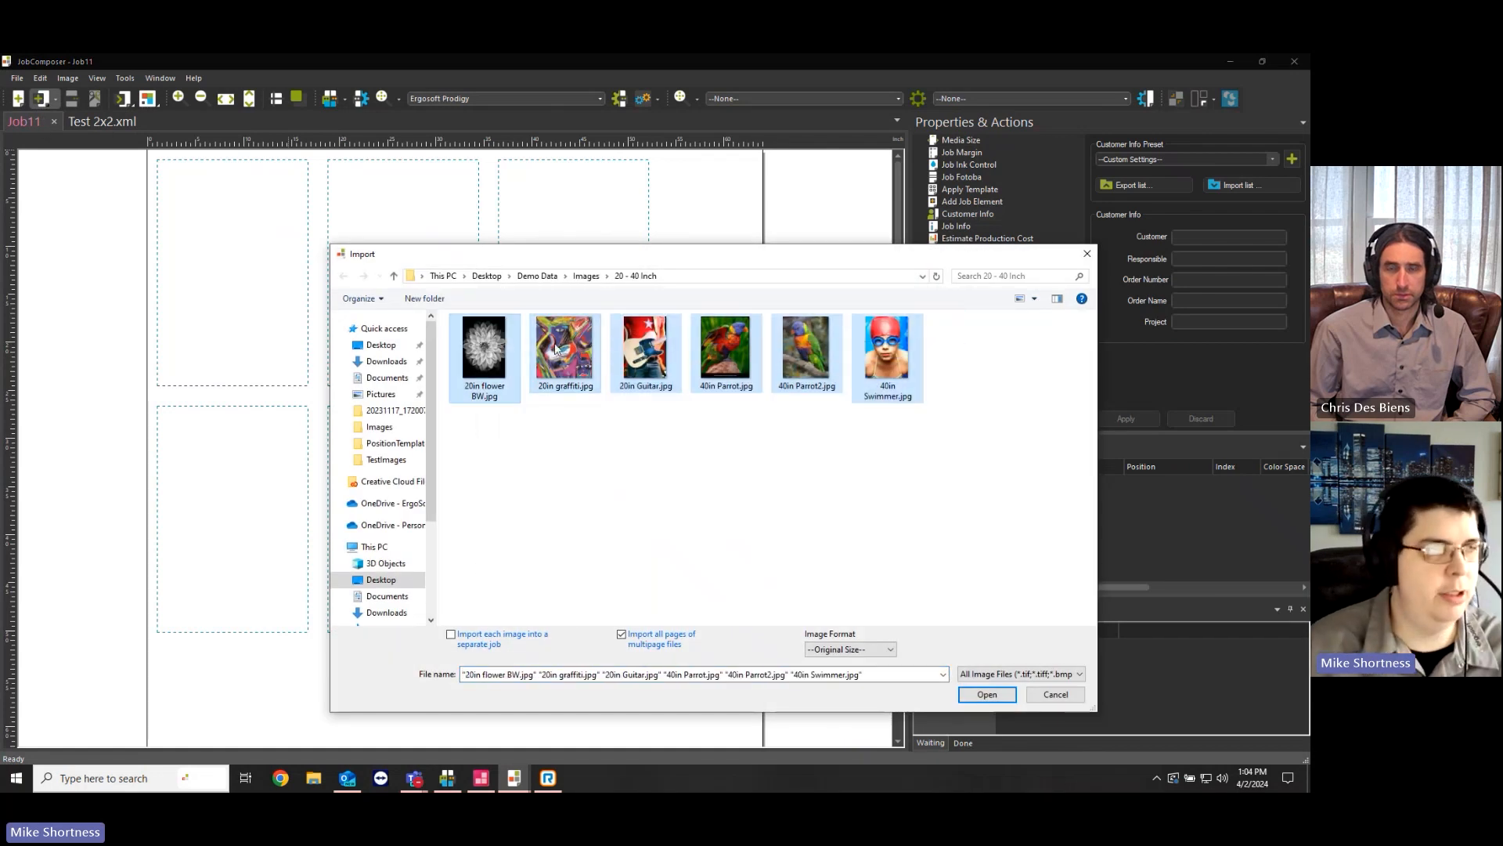
{"action": "key", "text": "Return"}
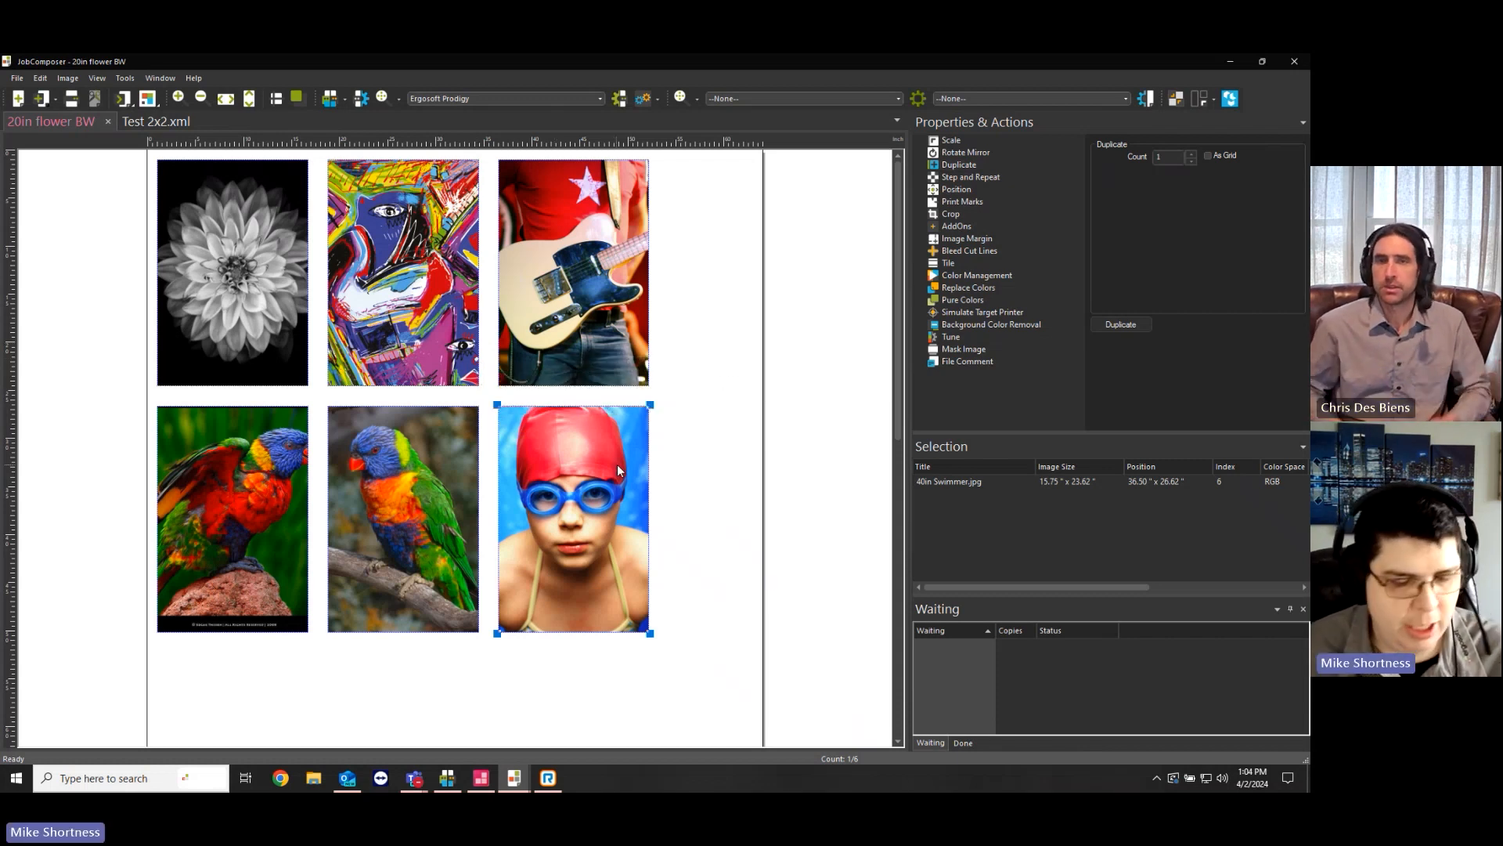
Delete 40in Swimmer.jpg and 40in Parrot2.jpg from the layout
{"action": "key", "text": "Delete"}
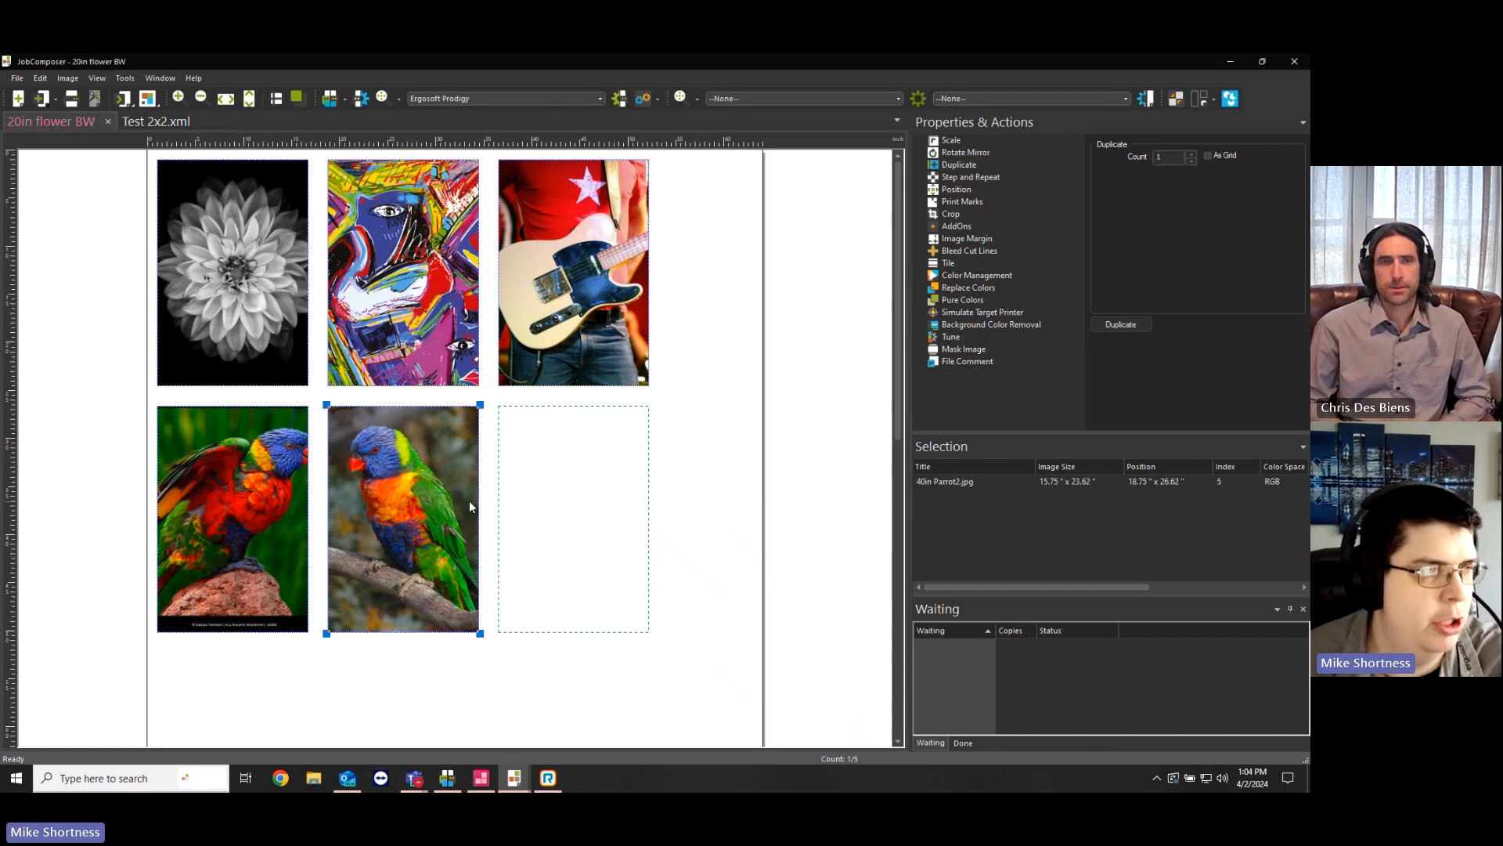
{"action": "key", "text": "Delete"}
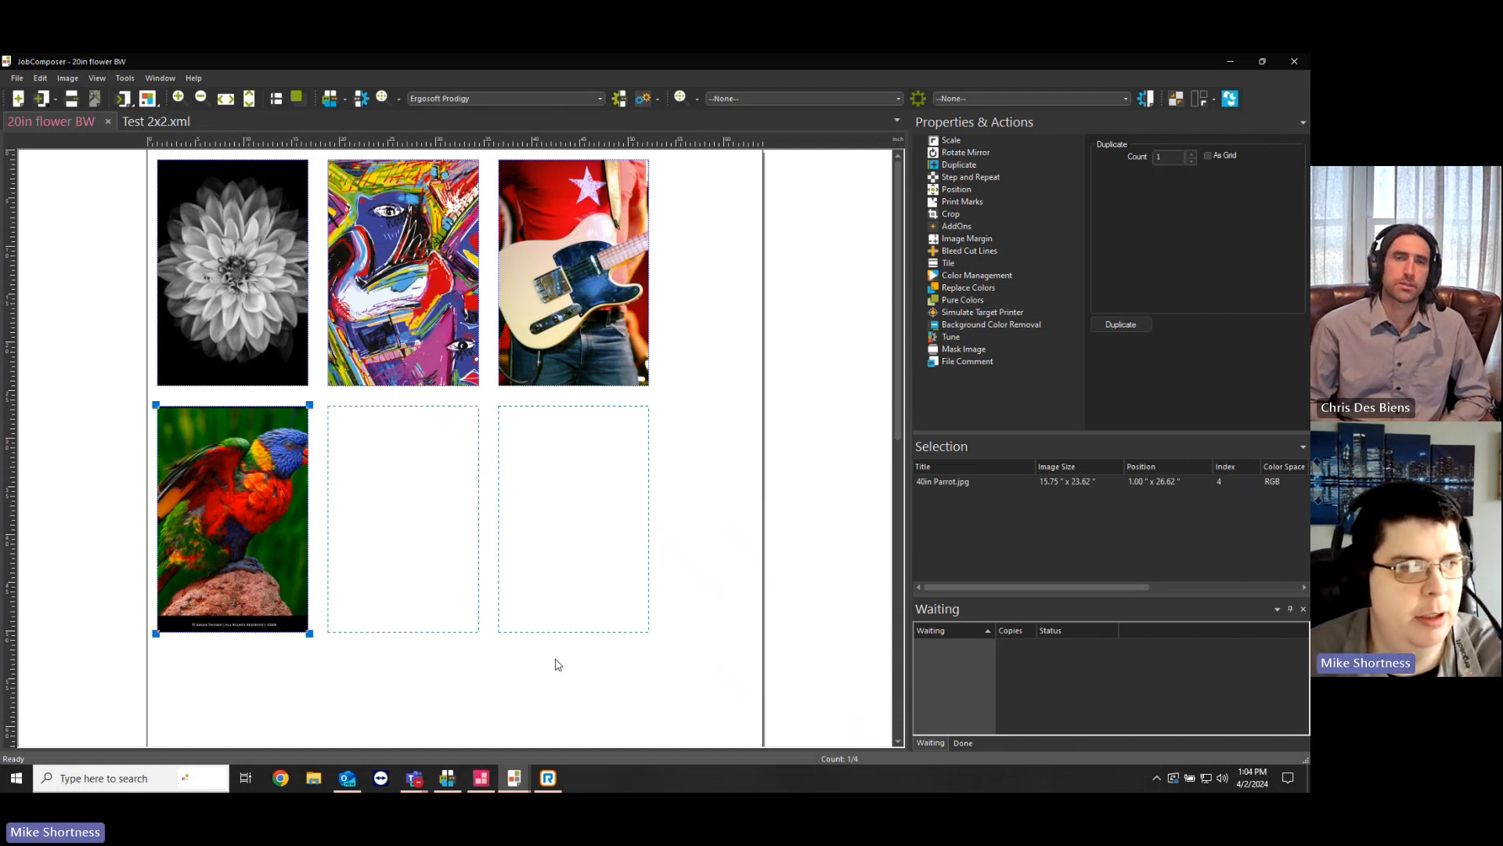
Pull 40in Parrot.jpg out of its placeholder and snap it into the middle placeholder of the second row
{"action": "left_click_drag", "start_coordinate": [298, 556], "coordinate": [391, 723]}
{"action": "scroll", "coordinate": [459, 622], "scroll_direction": "down", "scroll_amount": 3}
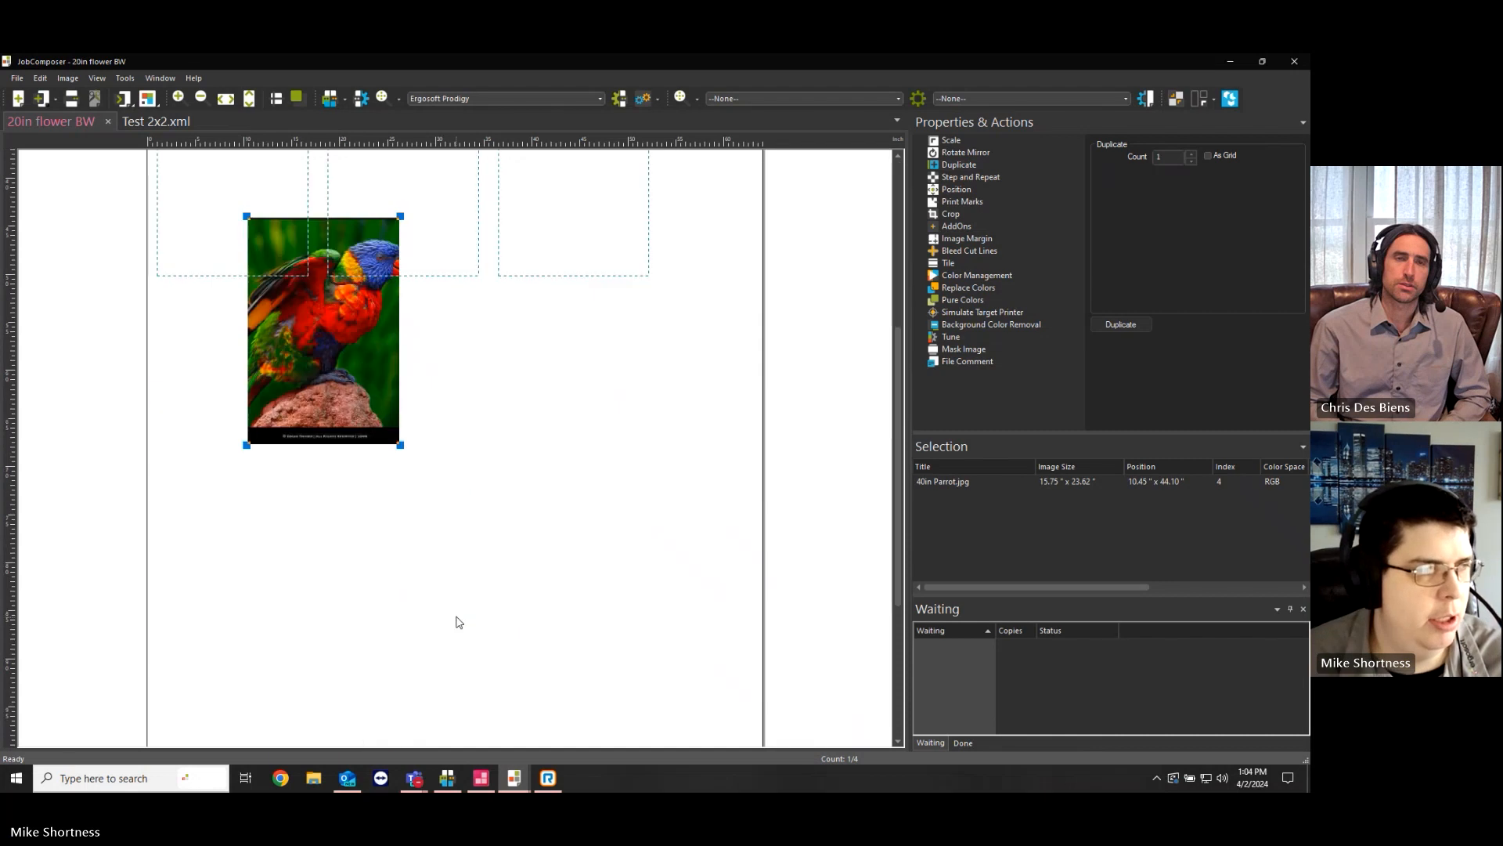
{"action": "scroll", "coordinate": [299, 280], "scroll_direction": "up", "scroll_amount": 2}
{"action": "left_click_drag", "start_coordinate": [350, 519], "coordinate": [423, 383]}
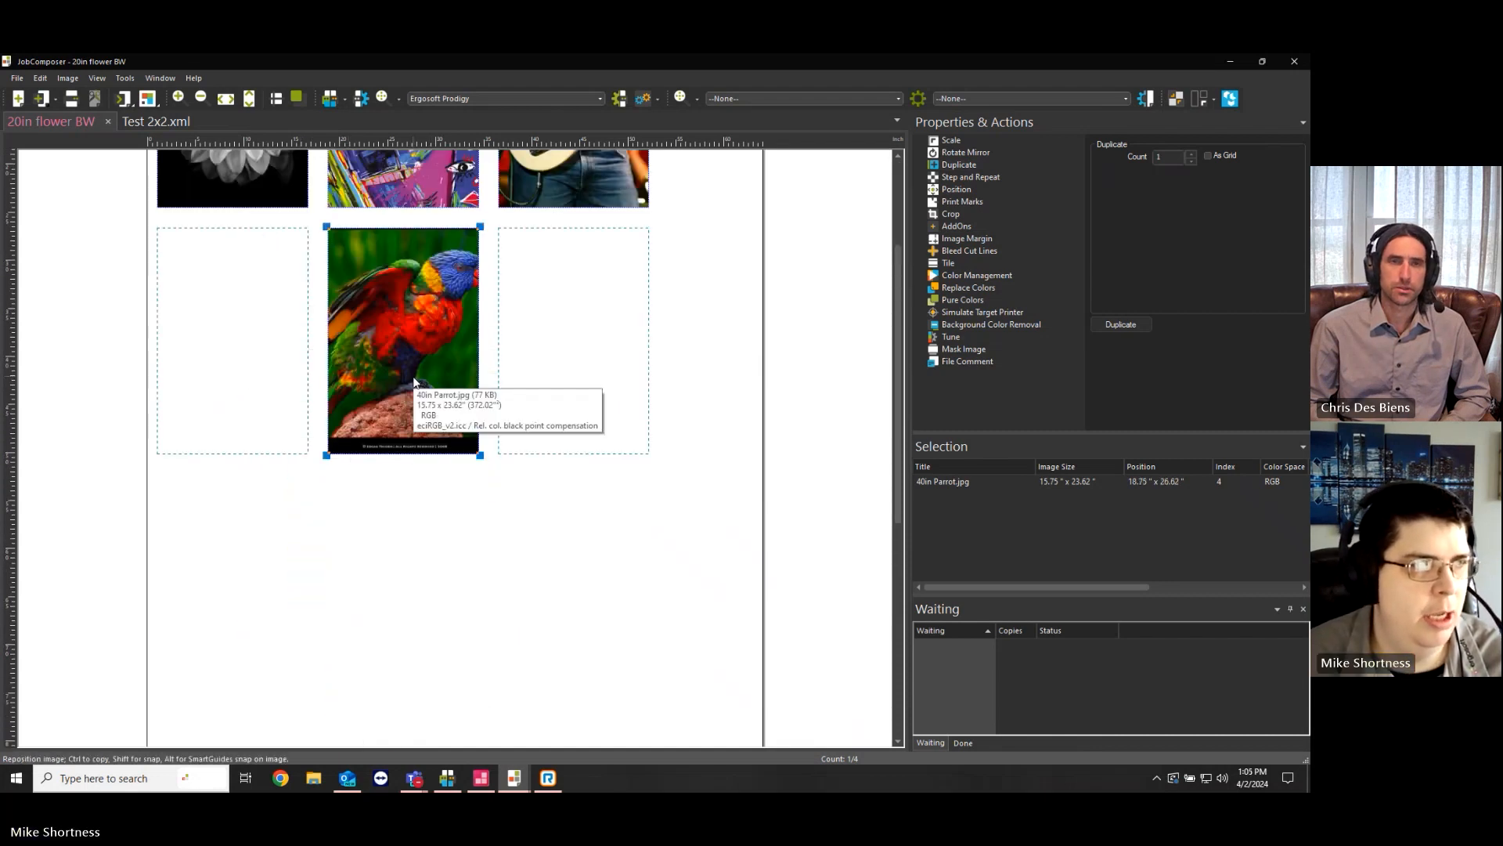
{"action": "left_click", "coordinate": [412, 581]}
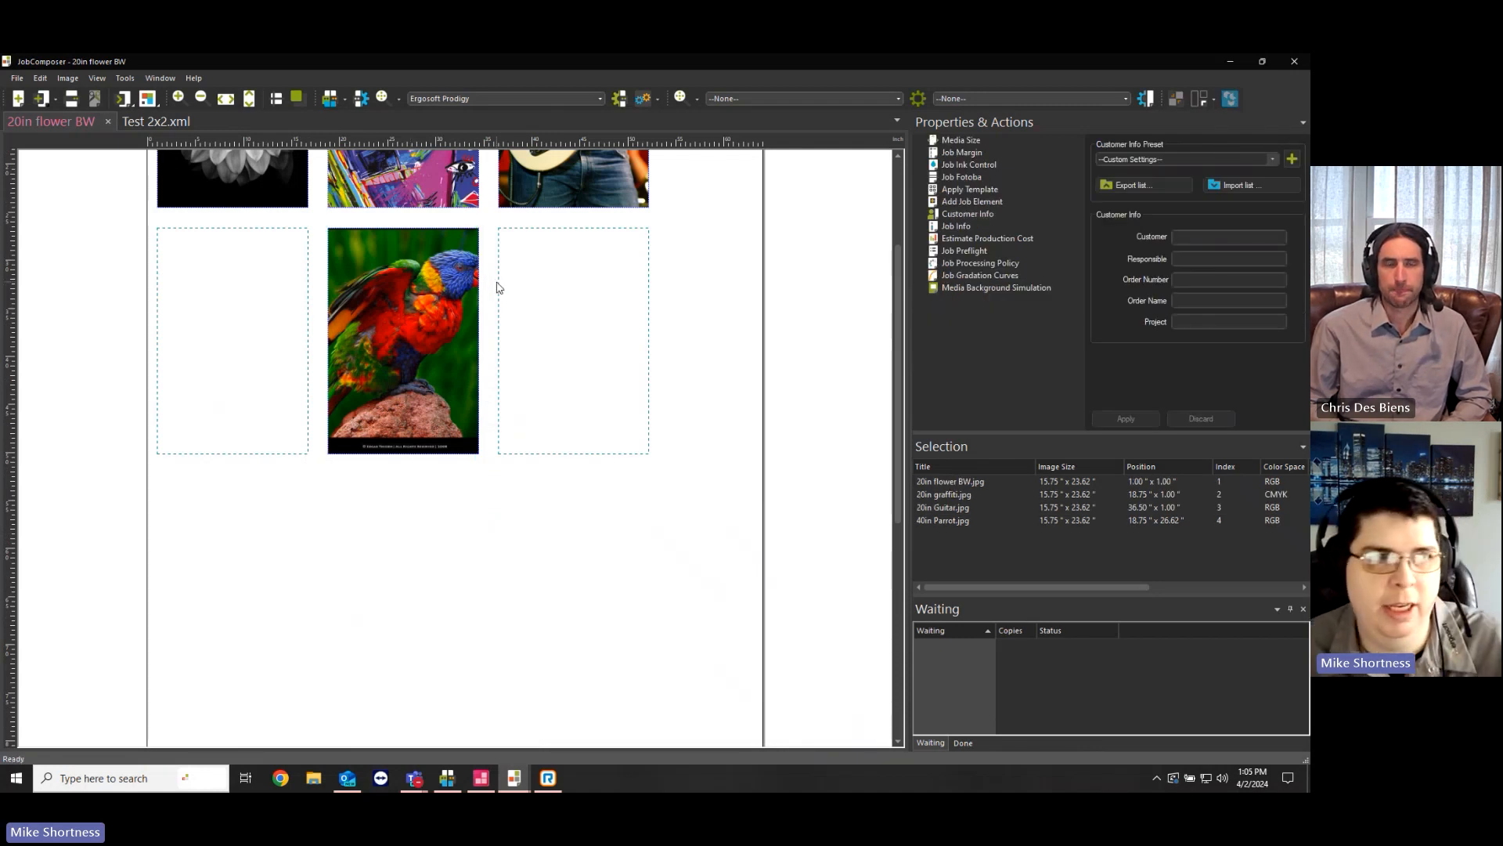
Move 40in Parrot.jpg between the second row's placeholders, leaving it in the third one at position 36.50 × 26.62 in
{"action": "mouse_move", "coordinate": [412, 320]}
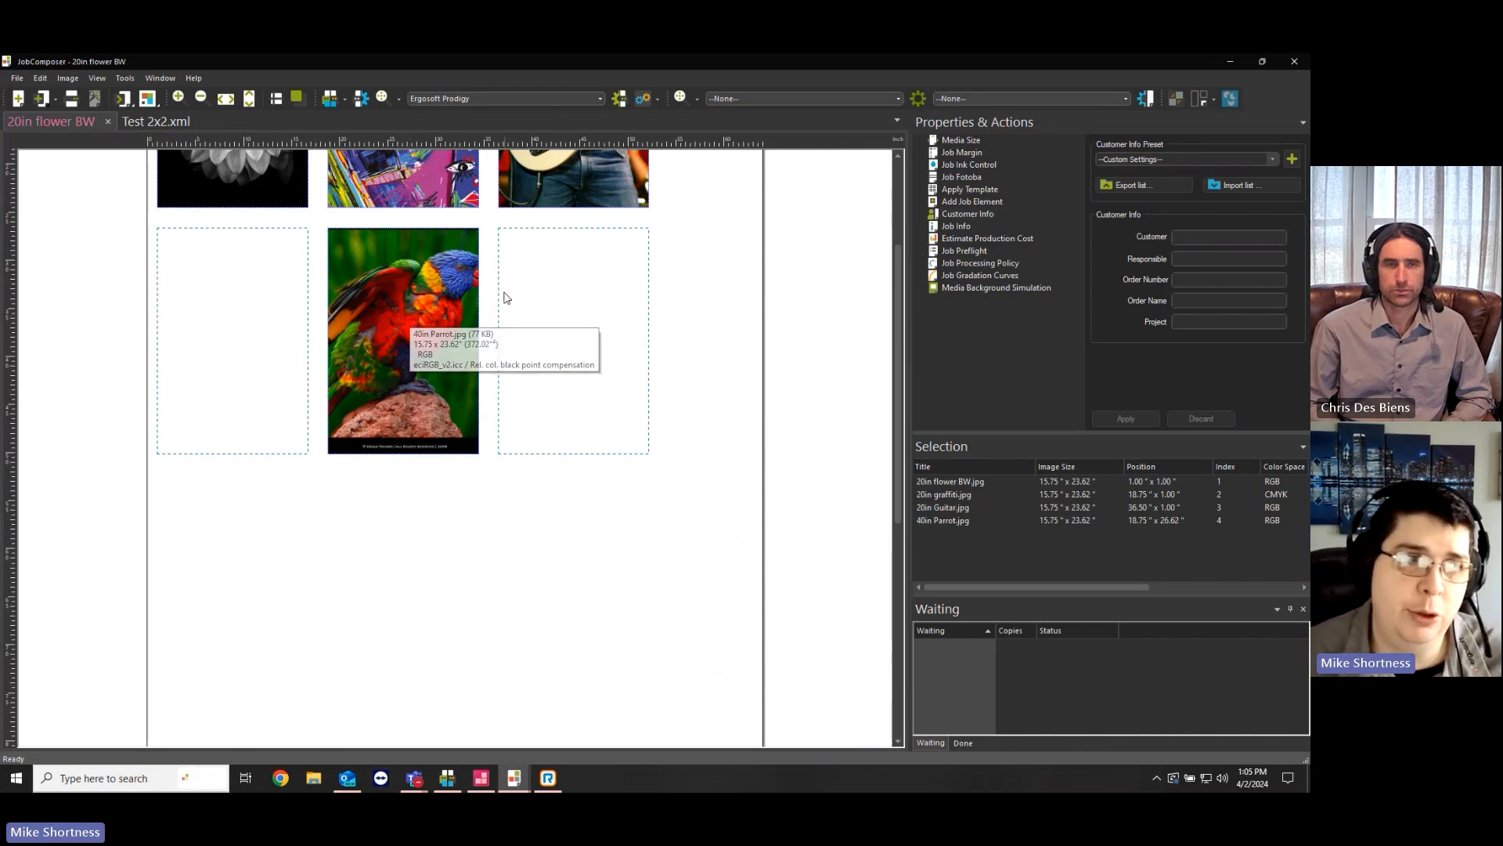
{"action": "left_click_drag", "start_coordinate": [436, 306], "coordinate": [403, 360]}
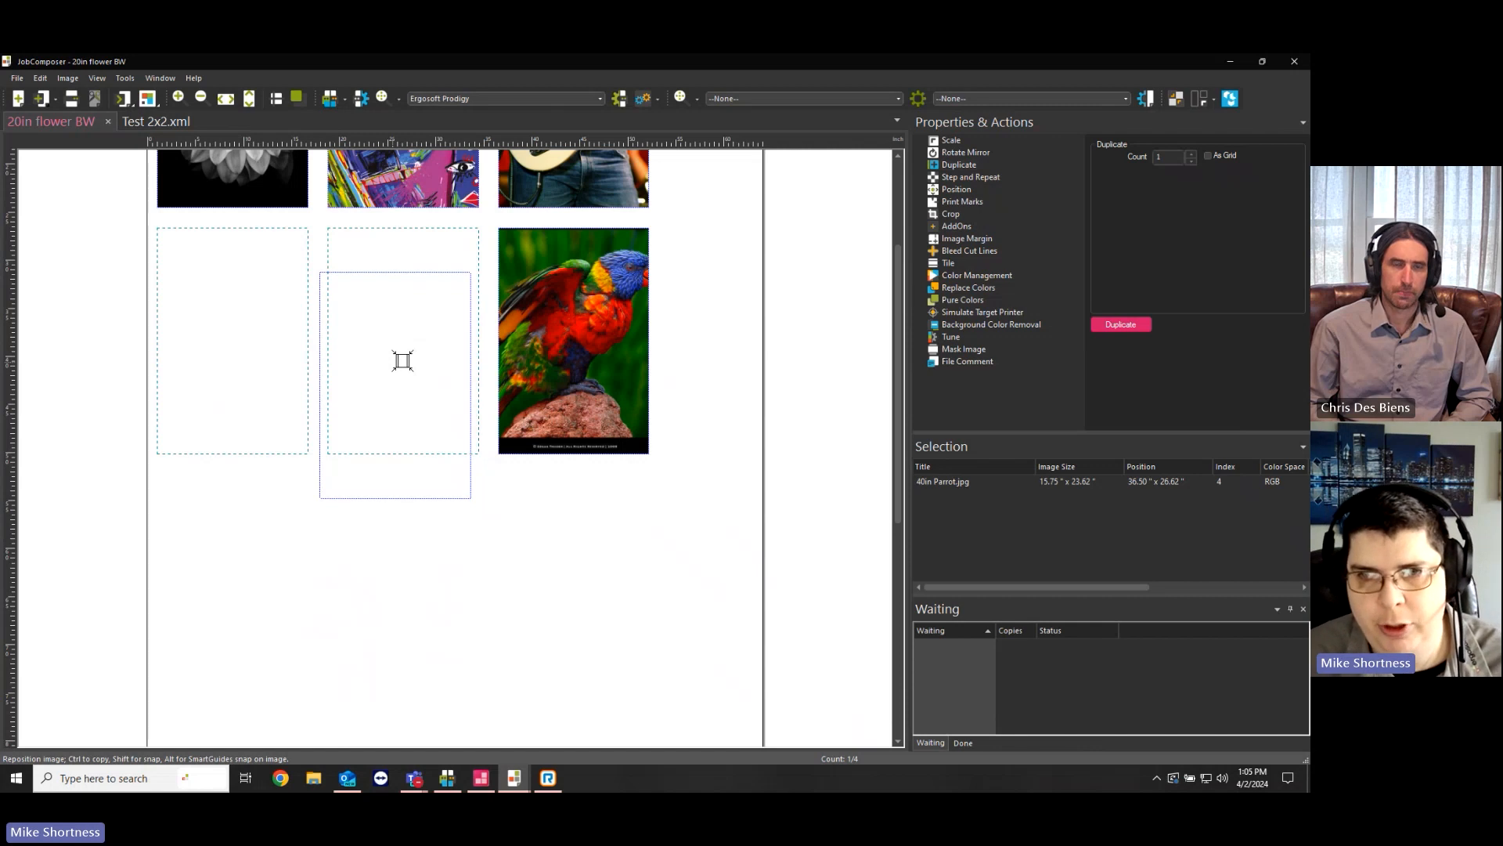
{"action": "left_click_drag", "start_coordinate": [403, 360], "coordinate": [392, 362]}
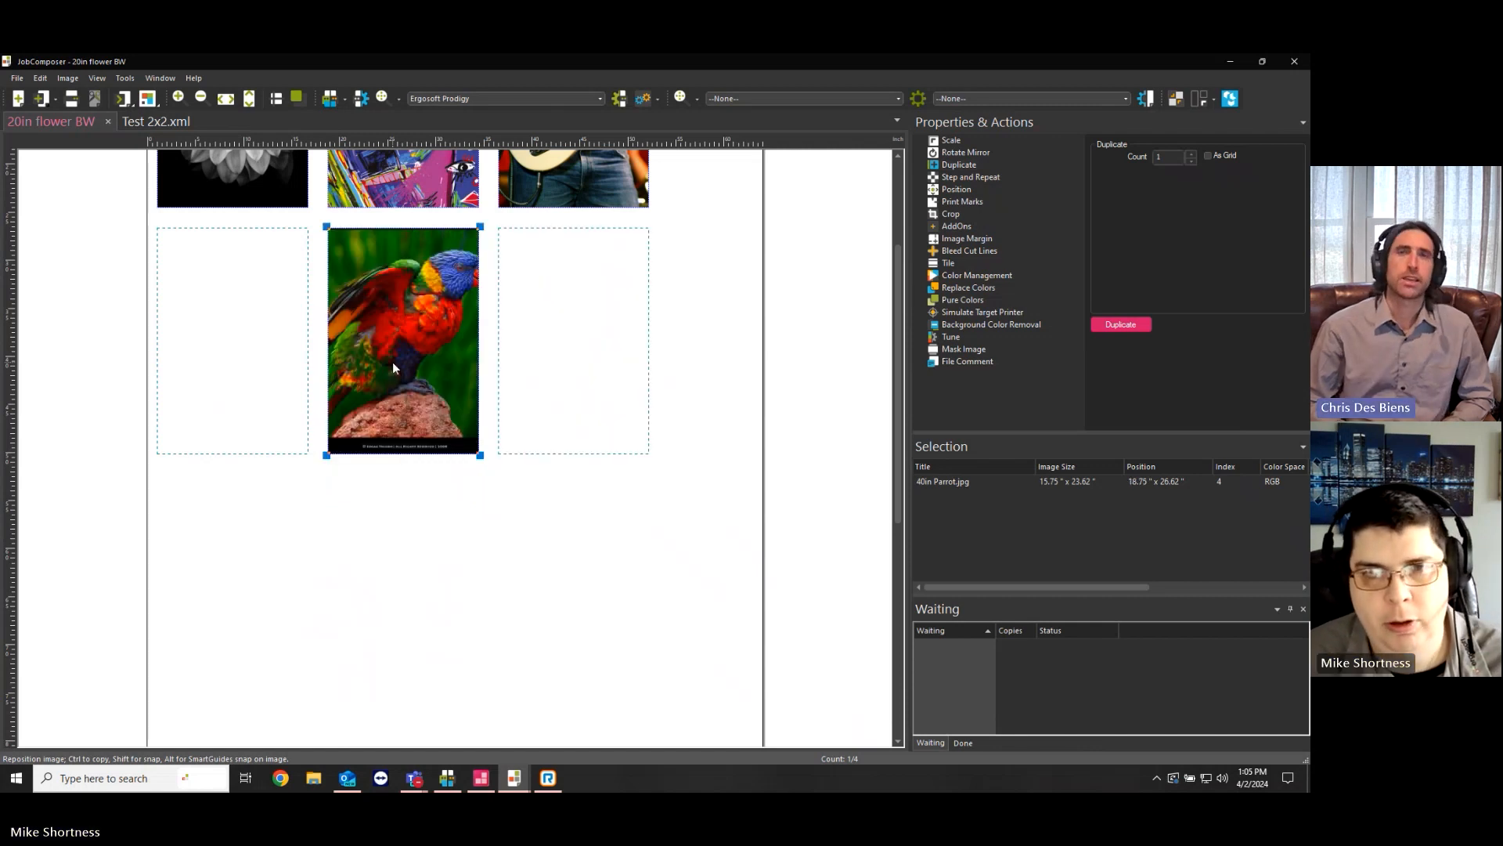
{"action": "left_click_drag", "start_coordinate": [394, 371], "coordinate": [536, 360]}
{"action": "left_click", "coordinate": [498, 510]}
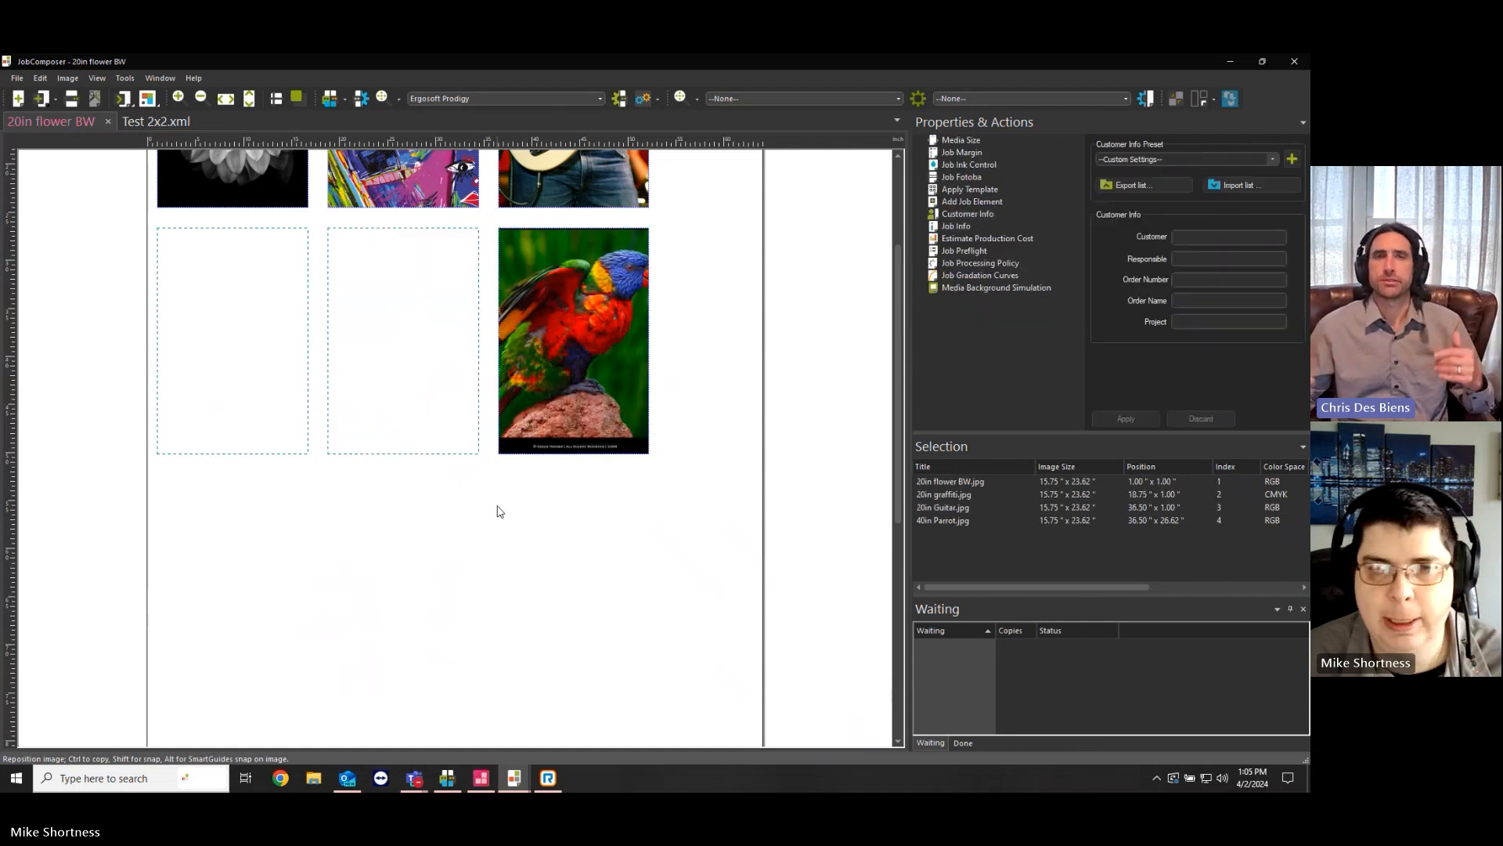